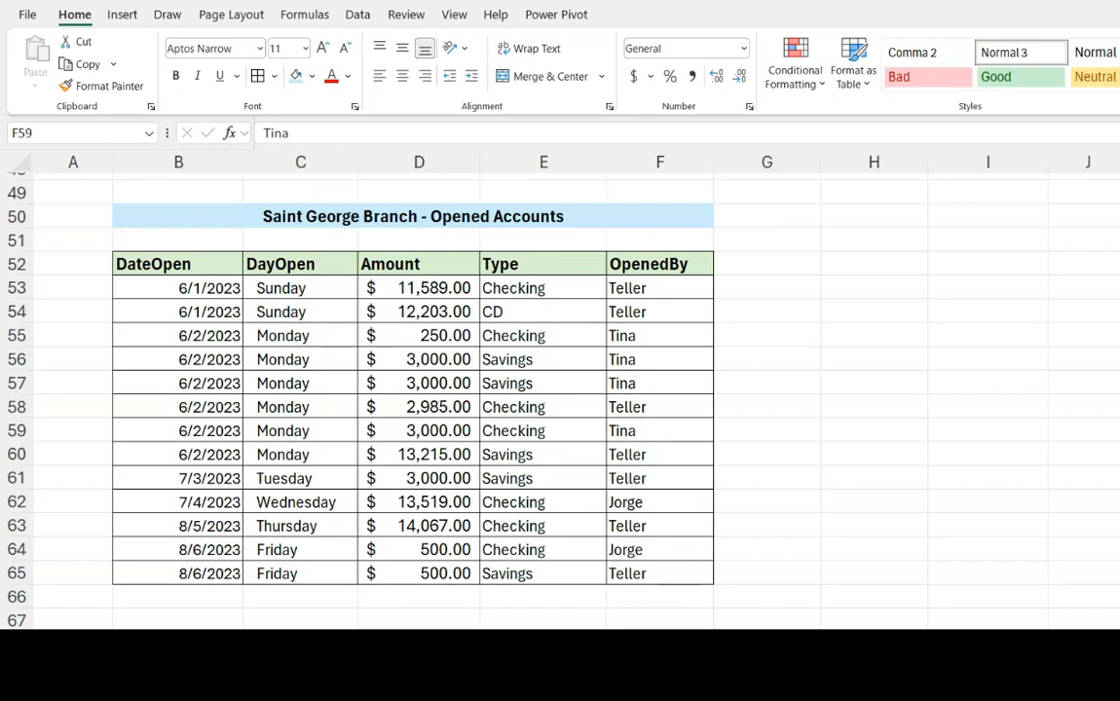
pyautogui.click(671, 336)
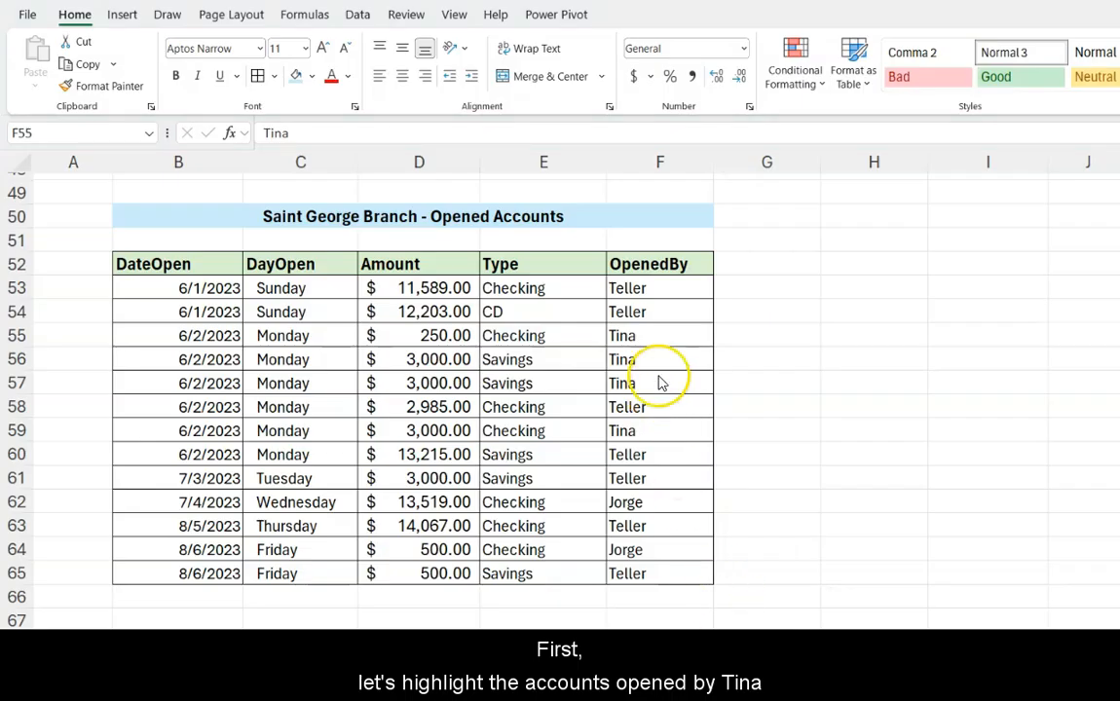
pyautogui.click(650, 337)
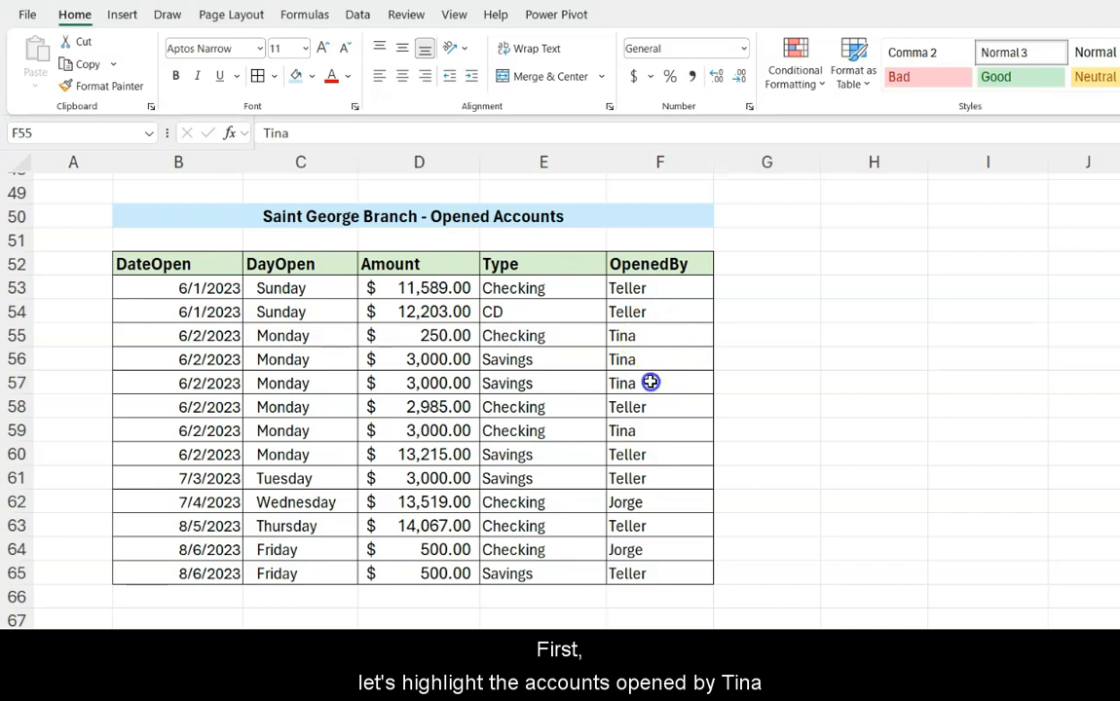
pyautogui.moveTo(650, 337); pyautogui.dragTo(649, 383)
pyautogui.click(650, 431)
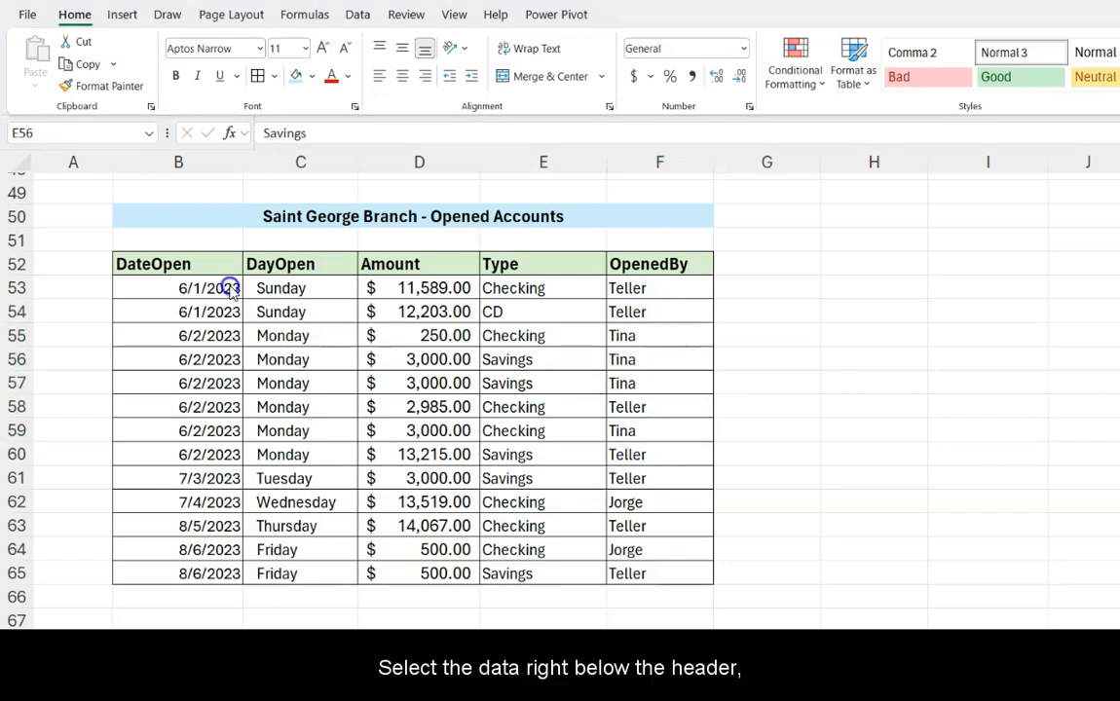
# Create a formula-based conditional formatting rule for B53:F65 that tests whether $F53 equals the employee name shown in F55
pyautogui.moveTo(224, 288); pyautogui.dragTo(625, 288)
pyautogui.hotkey('ctrl', 'shift', 'Down')
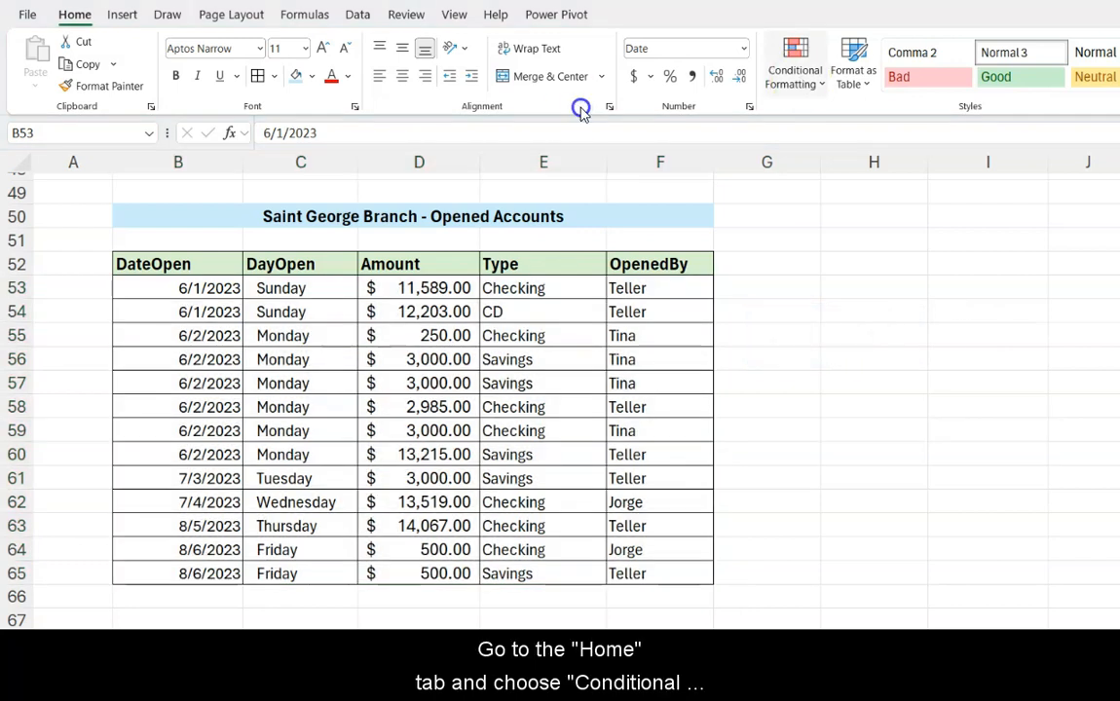
pyautogui.click(796, 78)
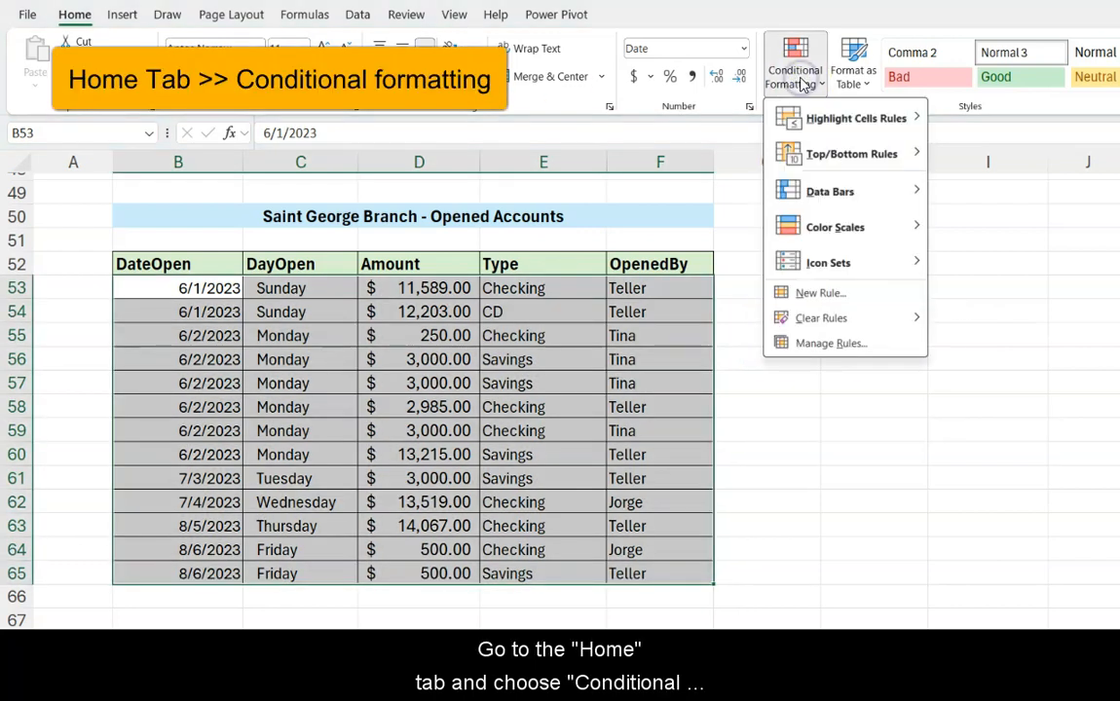
pyautogui.click(826, 298)
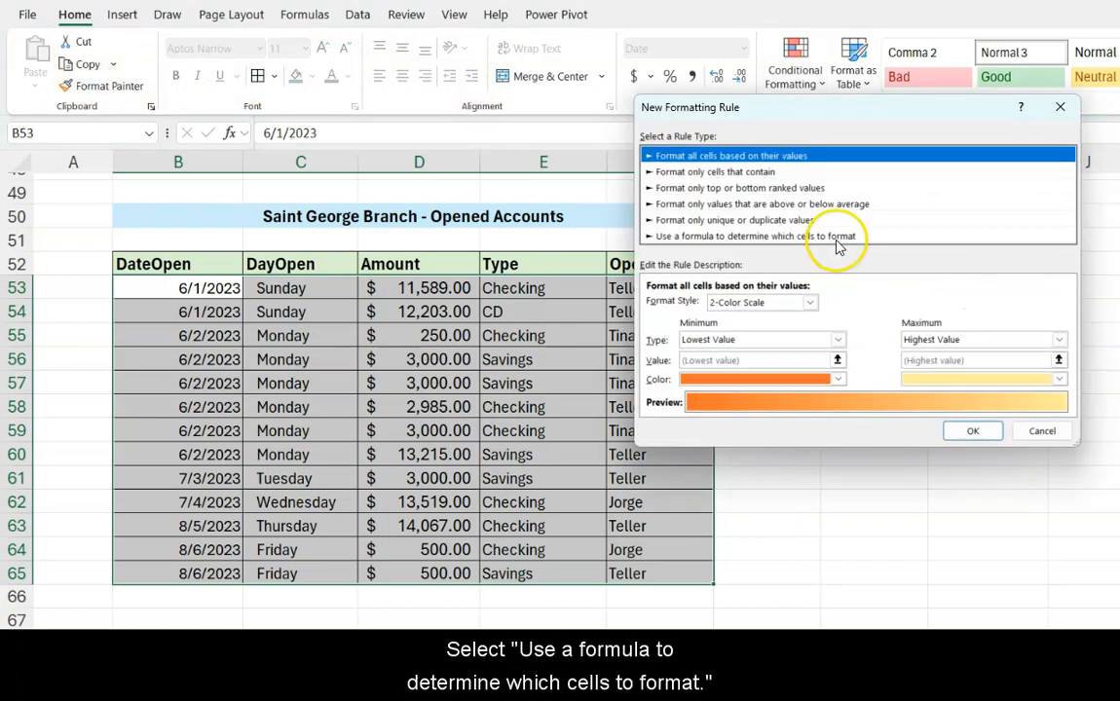
pyautogui.click(836, 238)
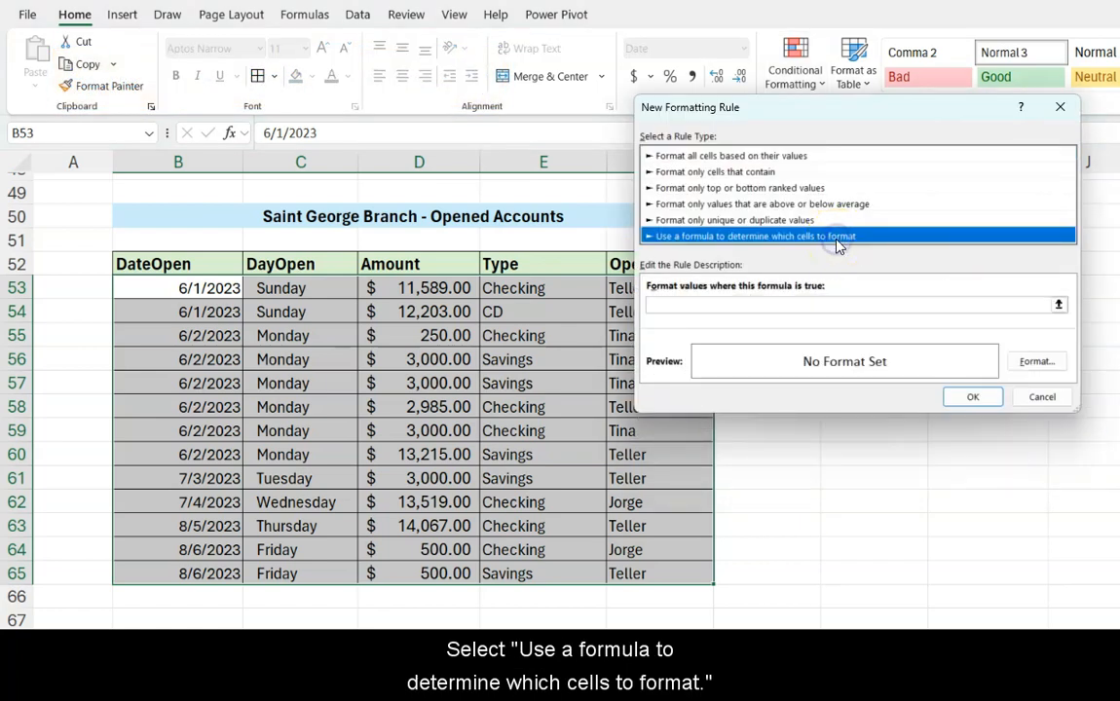
pyautogui.click(818, 308)
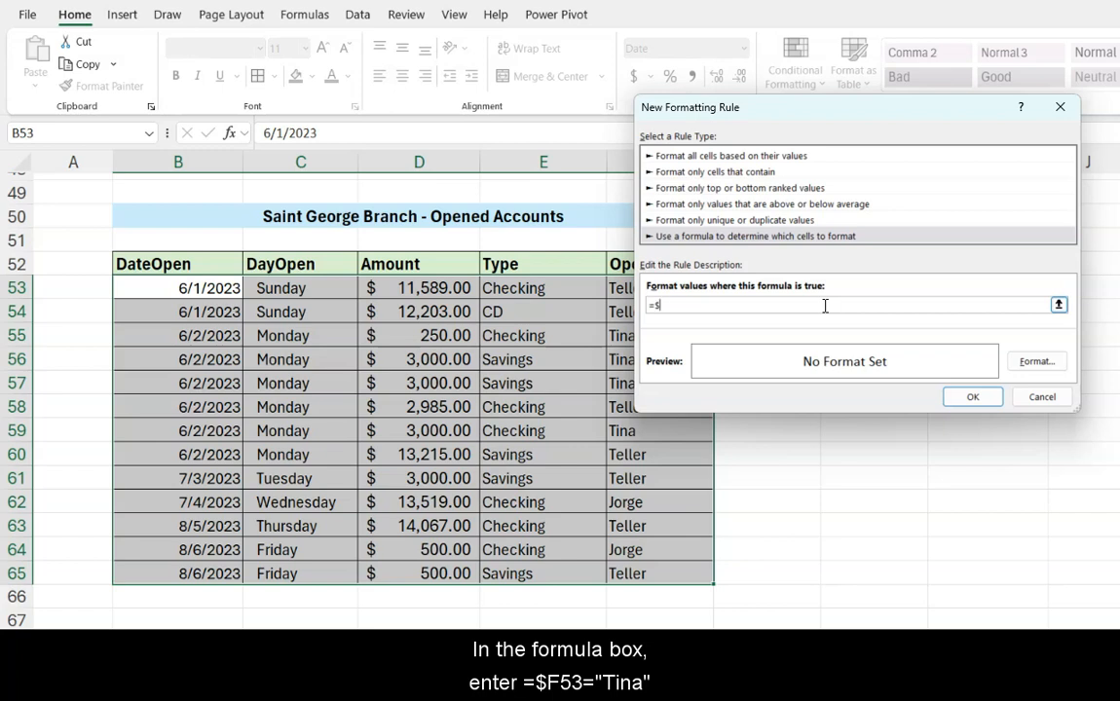
pyautogui.write('=$F53=')
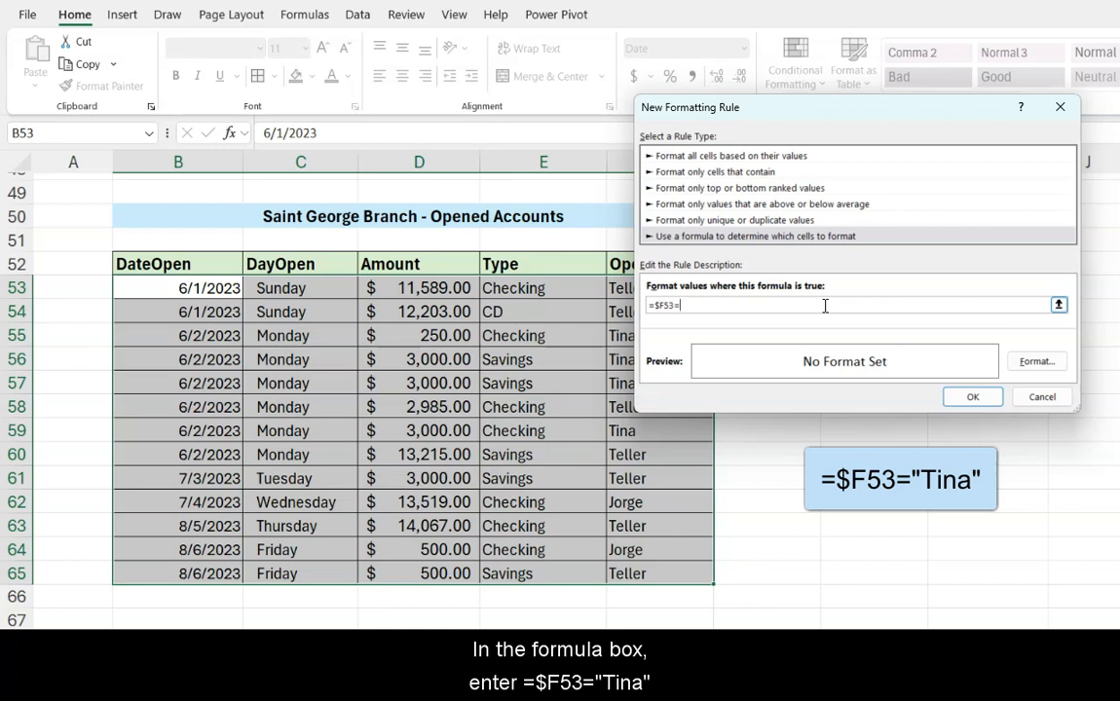
pyautogui.write('"Tina"')
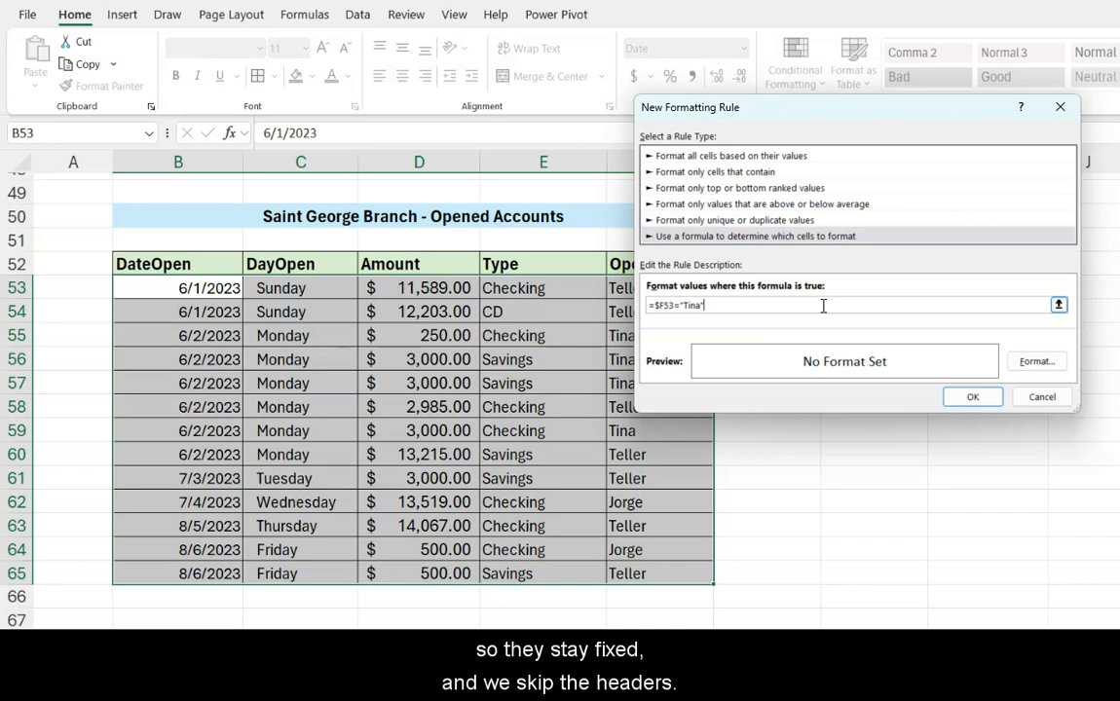
# Give the employee-name rule a yellow fill and apply it to the table
pyautogui.click(1042, 364)
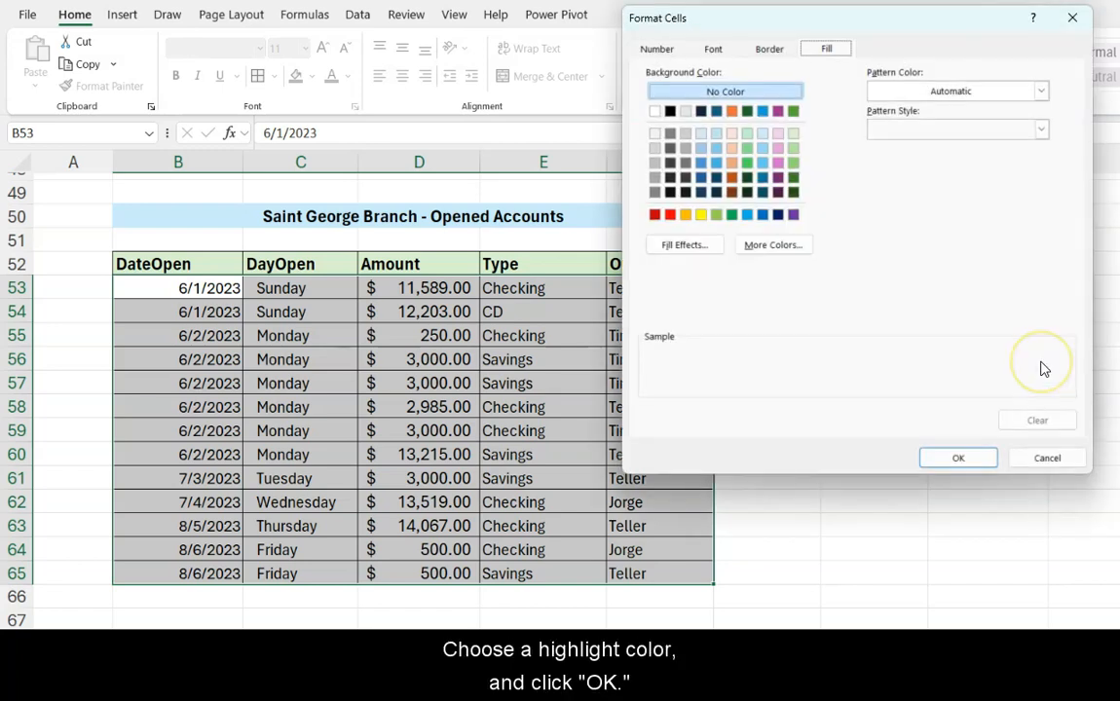
pyautogui.click(701, 215)
pyautogui.click(950, 457)
pyautogui.click(945, 454)
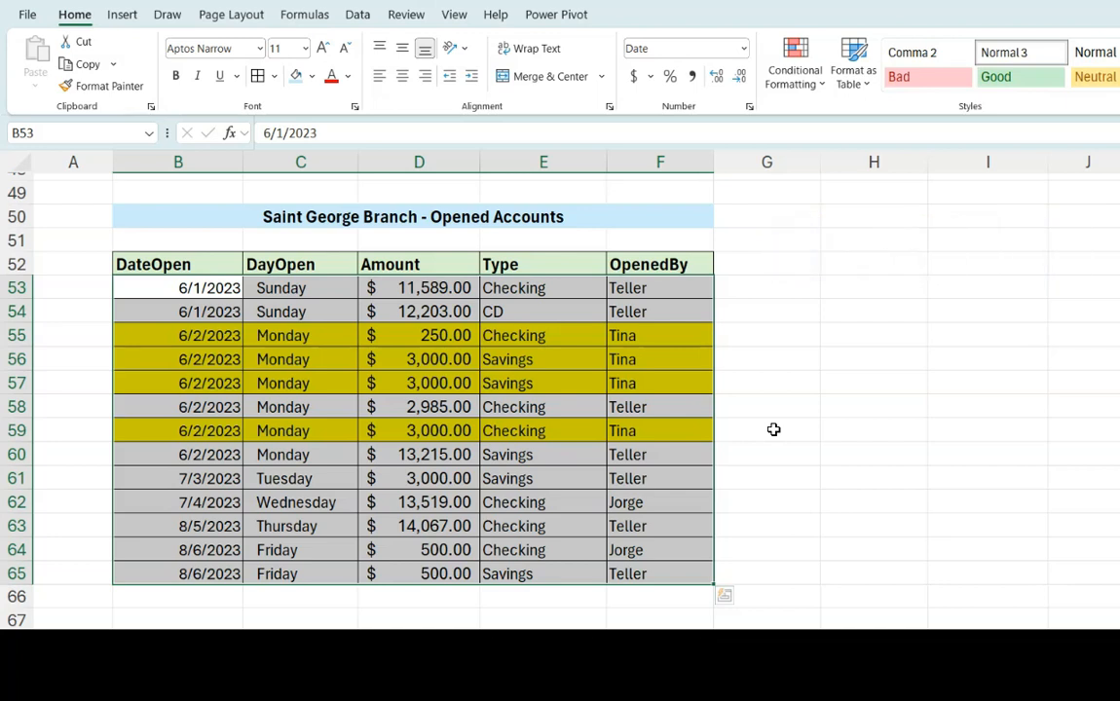
pyautogui.click(821, 436)
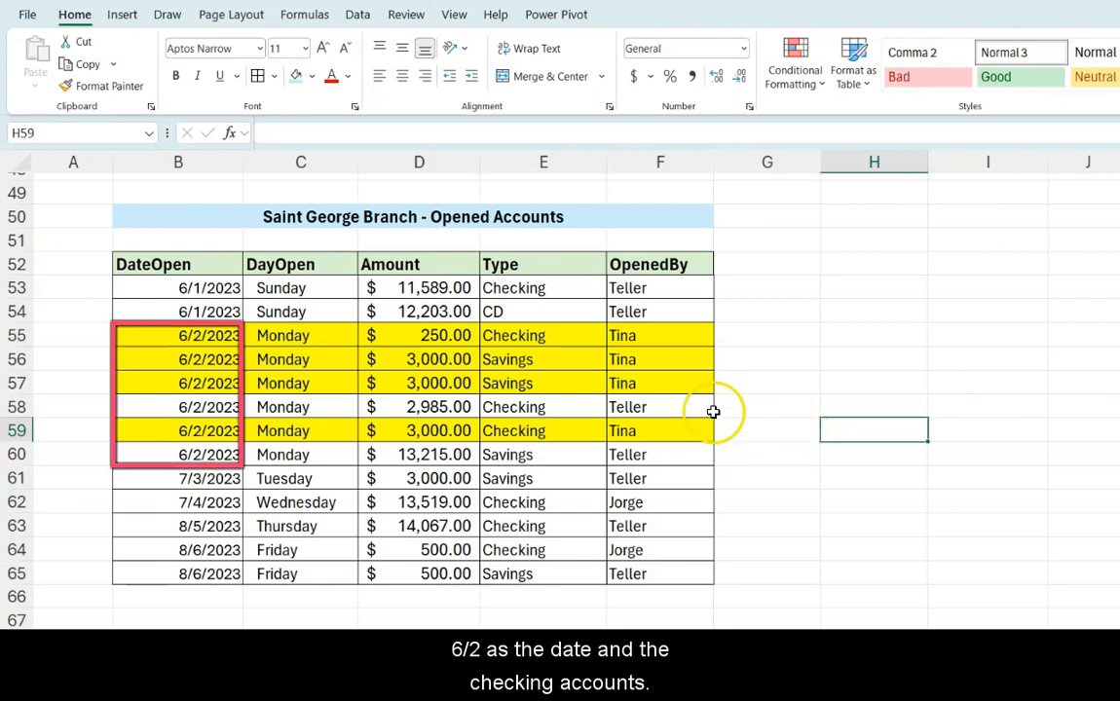
pyautogui.click(208, 335)
pyautogui.click(203, 359)
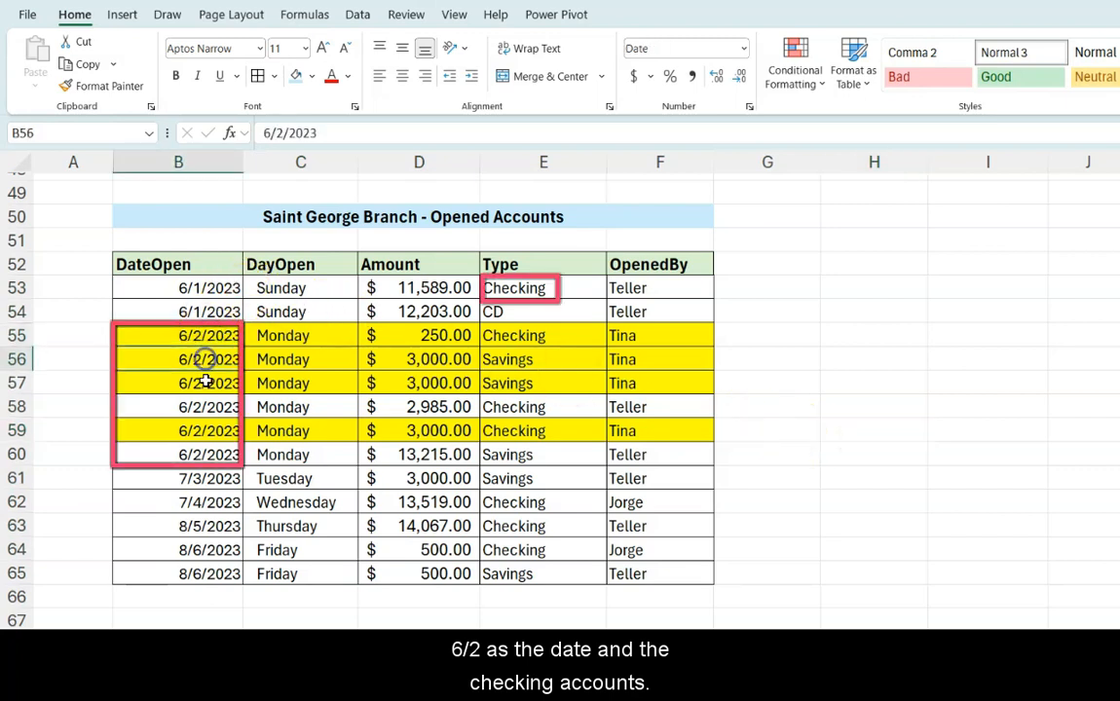
pyautogui.click(200, 382)
pyautogui.click(531, 334)
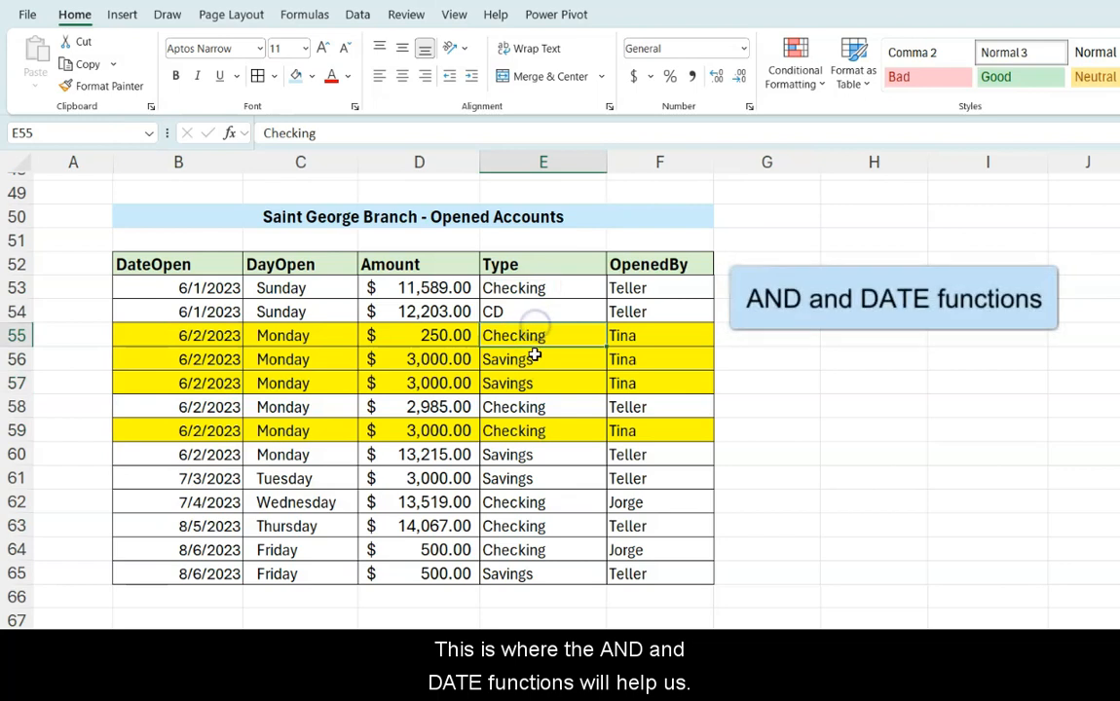
pyautogui.moveTo(539, 413); pyautogui.dragTo(540, 434)
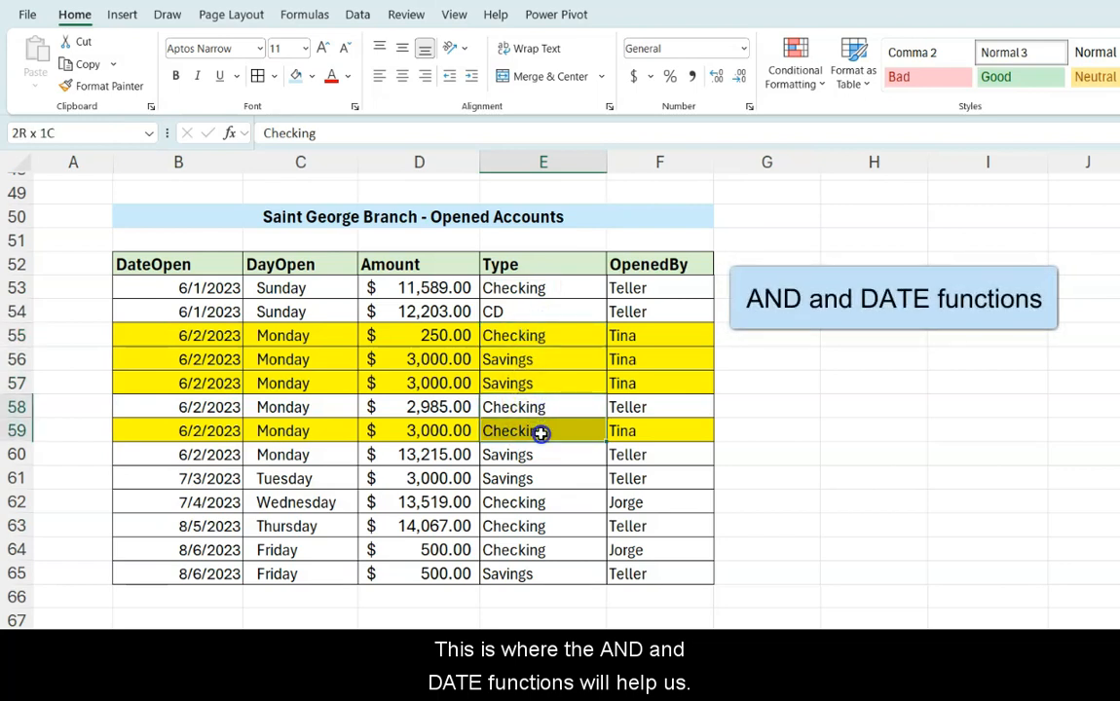
# Create another formula-based conditional formatting rule for B53:F65 with the formula =AND($B53=DATE(2023,6,2),$E53="Checking")
pyautogui.moveTo(195, 287); pyautogui.dragTo(638, 565)
pyautogui.click(802, 82)
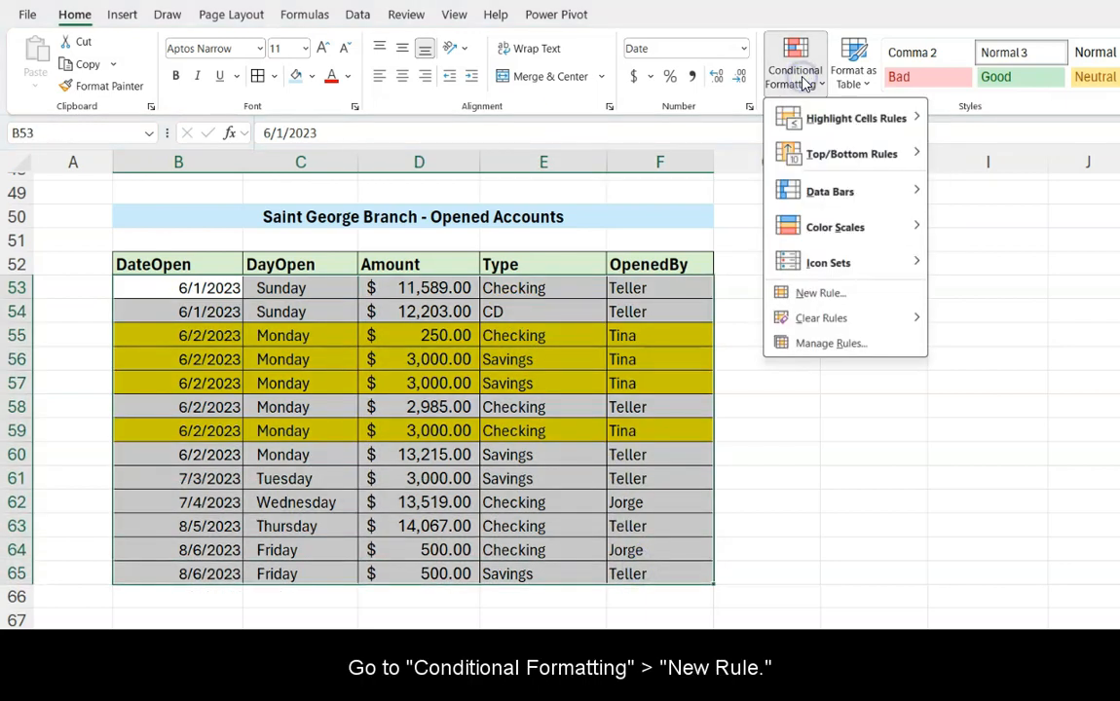
pyautogui.click(818, 293)
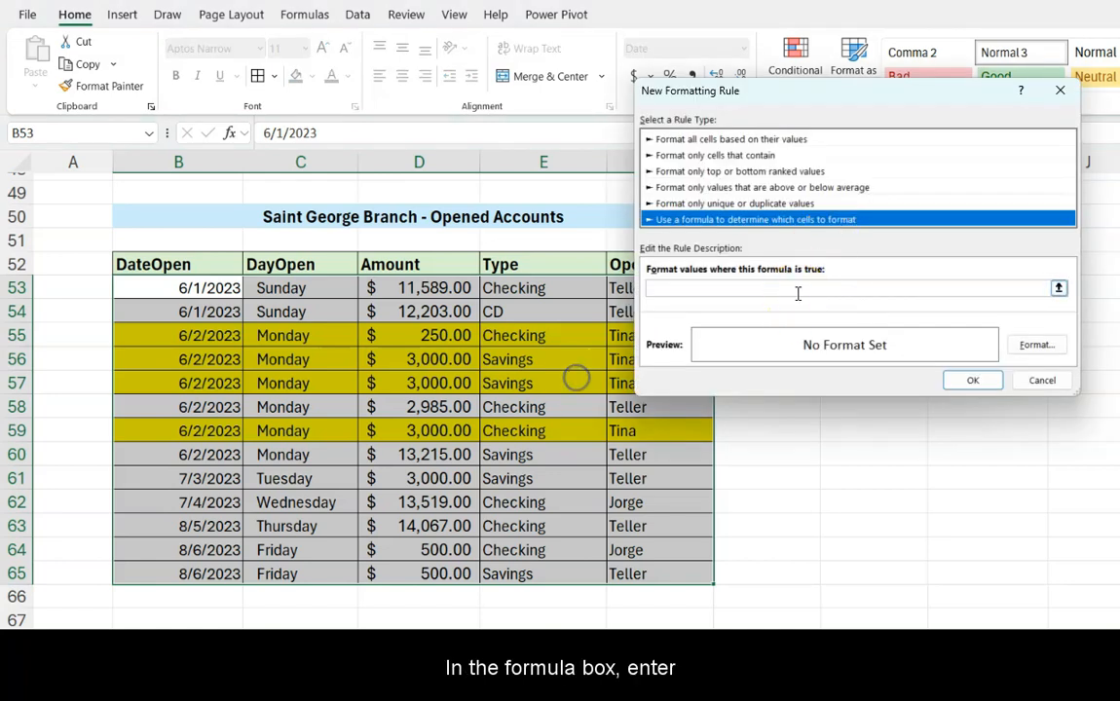
pyautogui.click(733, 289)
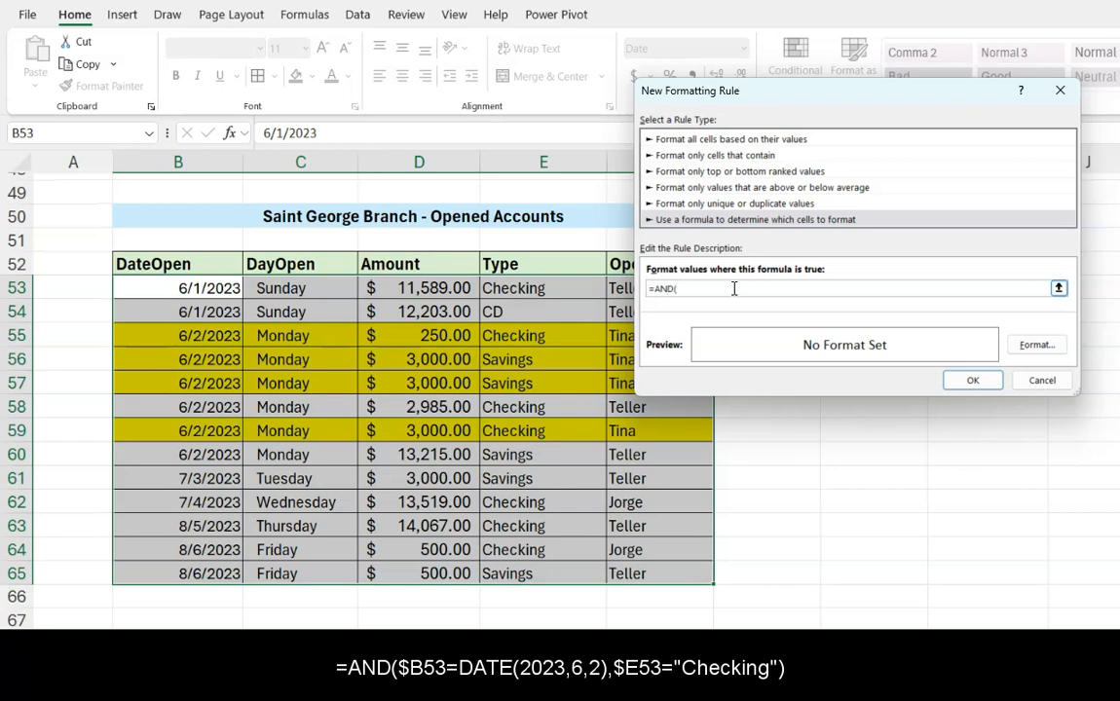
pyautogui.write('=AND($B53=DATE(2023,6,2),$E53=')
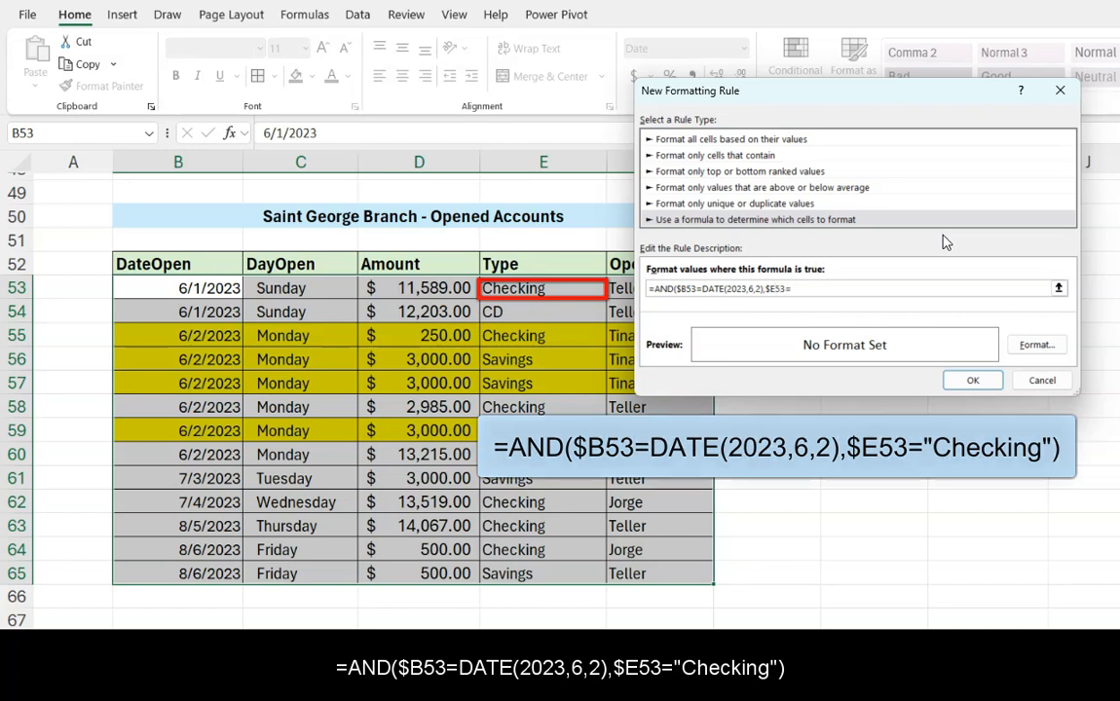
pyautogui.write('"Checking")')
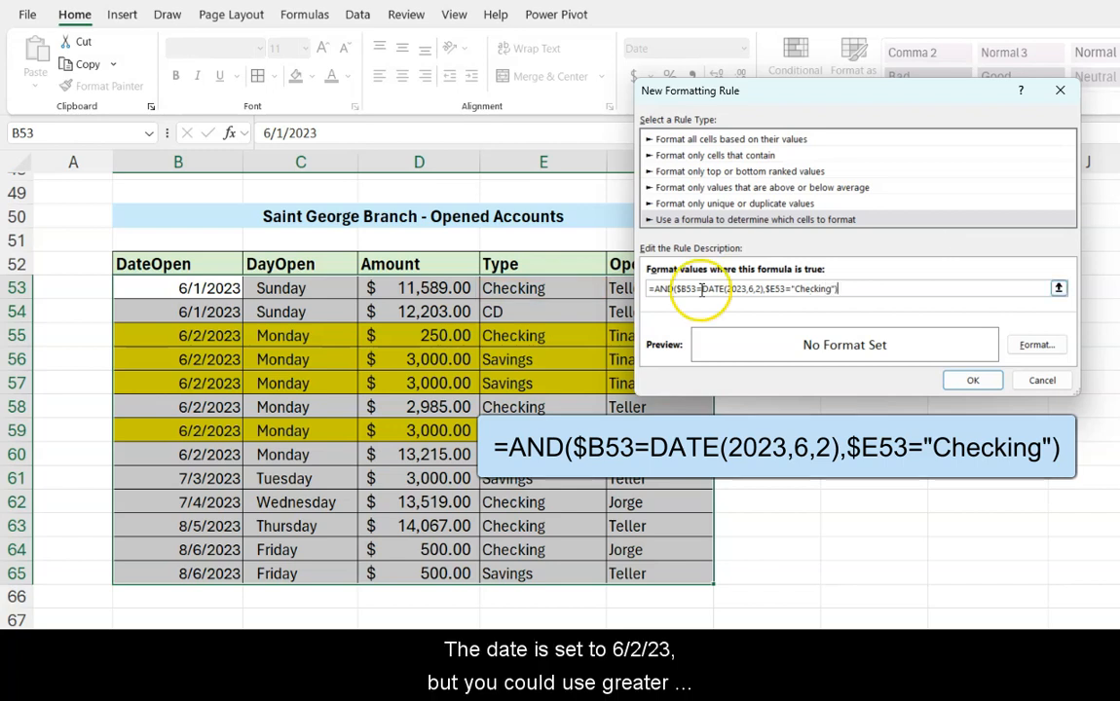
pyautogui.click(701, 289)
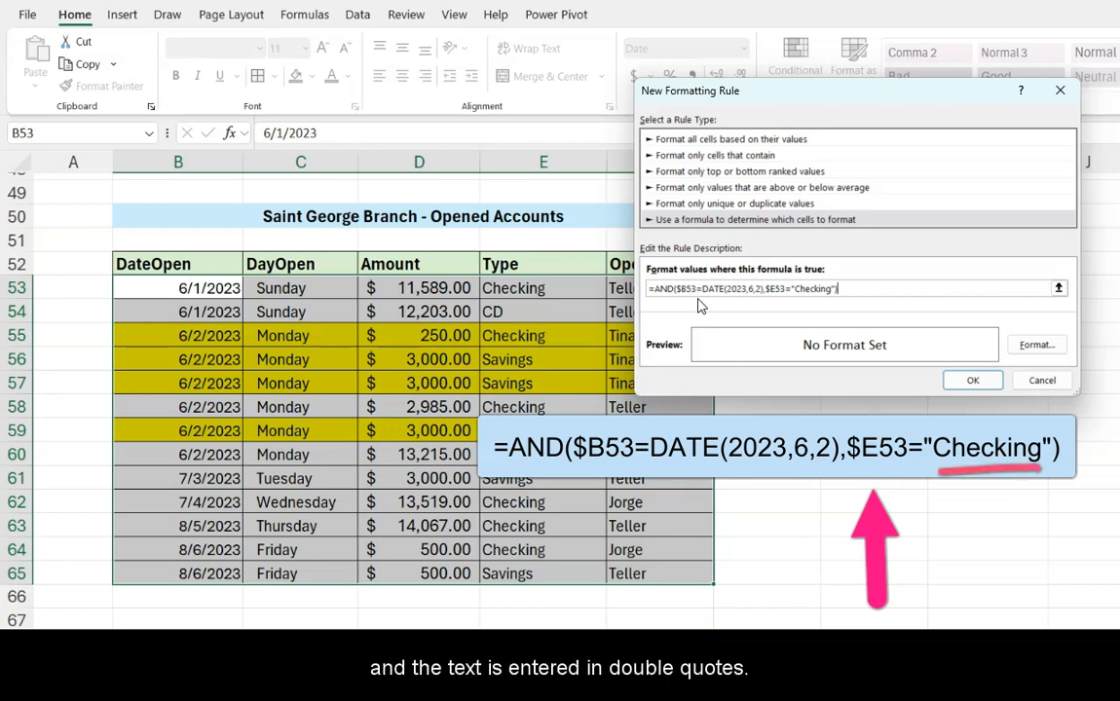
# Give the date-and-checking rule a blue fill and apply it to the table
pyautogui.click(1035, 346)
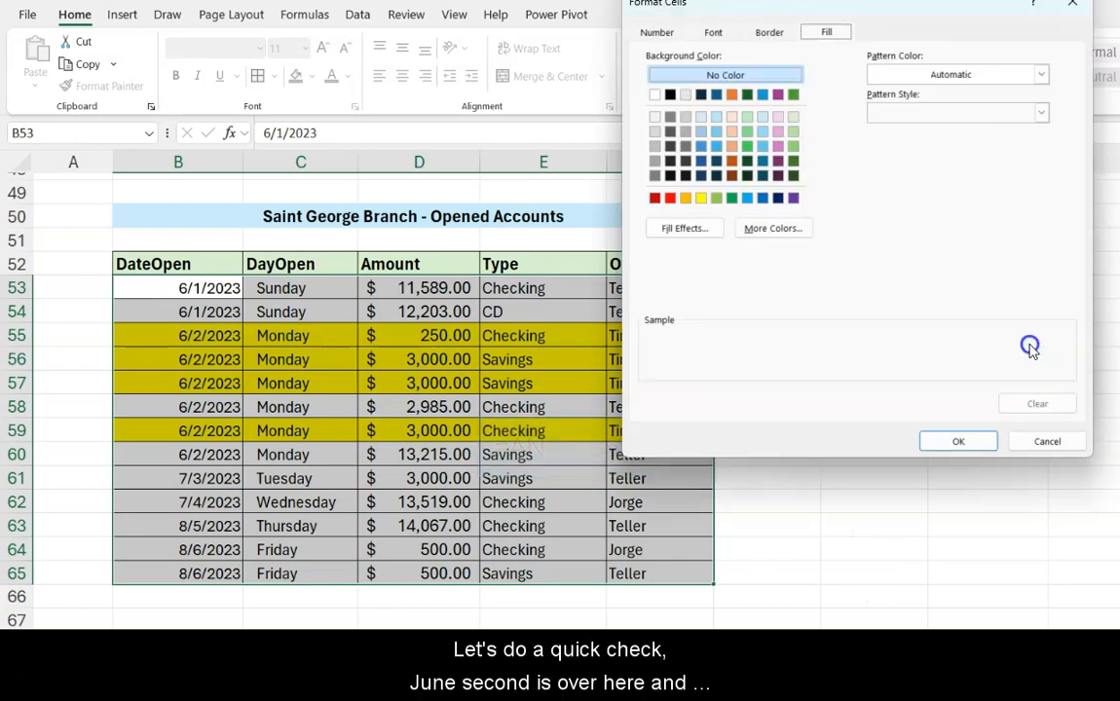
pyautogui.click(765, 200)
pyautogui.click(950, 442)
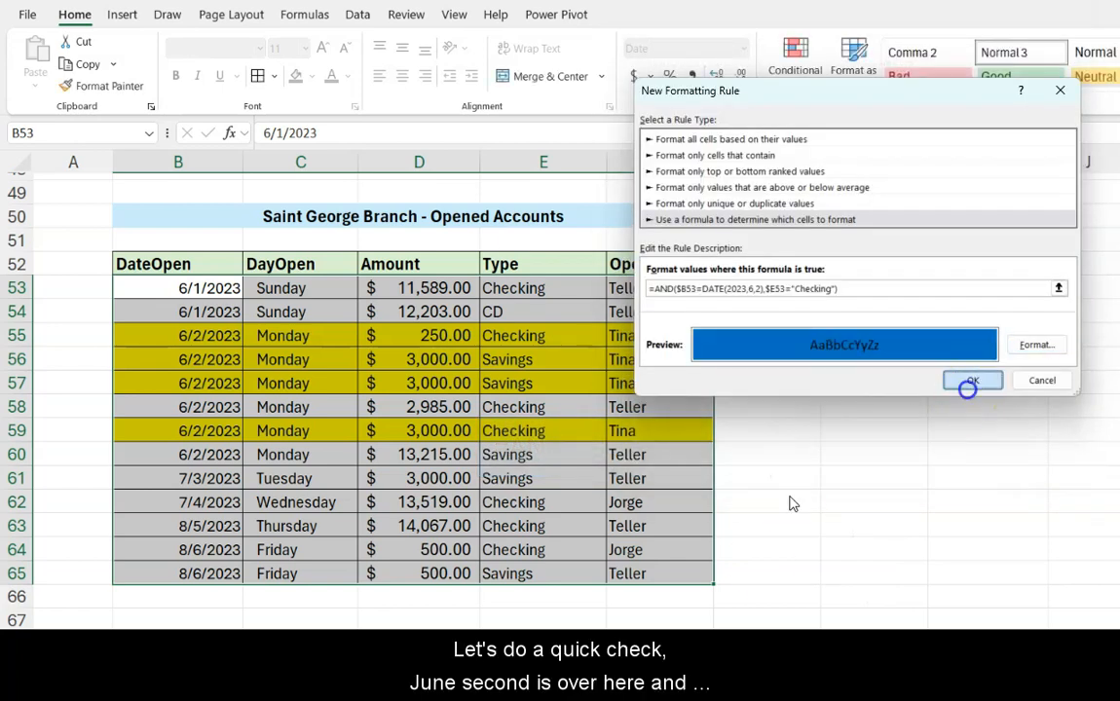
pyautogui.click(970, 381)
pyautogui.click(199, 415)
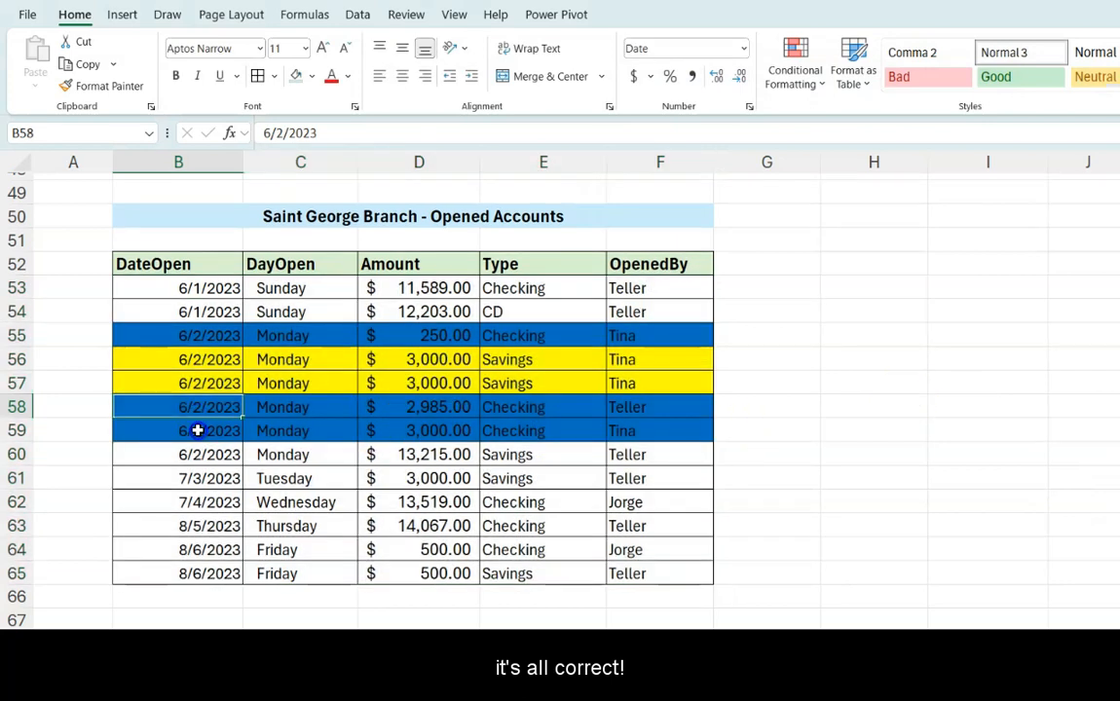
# Edit the existing blue conditional formatting rule's formula to =AND($B53=DATE(2023,6,2),$E53<>"Checking") and apply the change
pyautogui.click(647, 288)
pyautogui.click(664, 310)
pyautogui.click(800, 78)
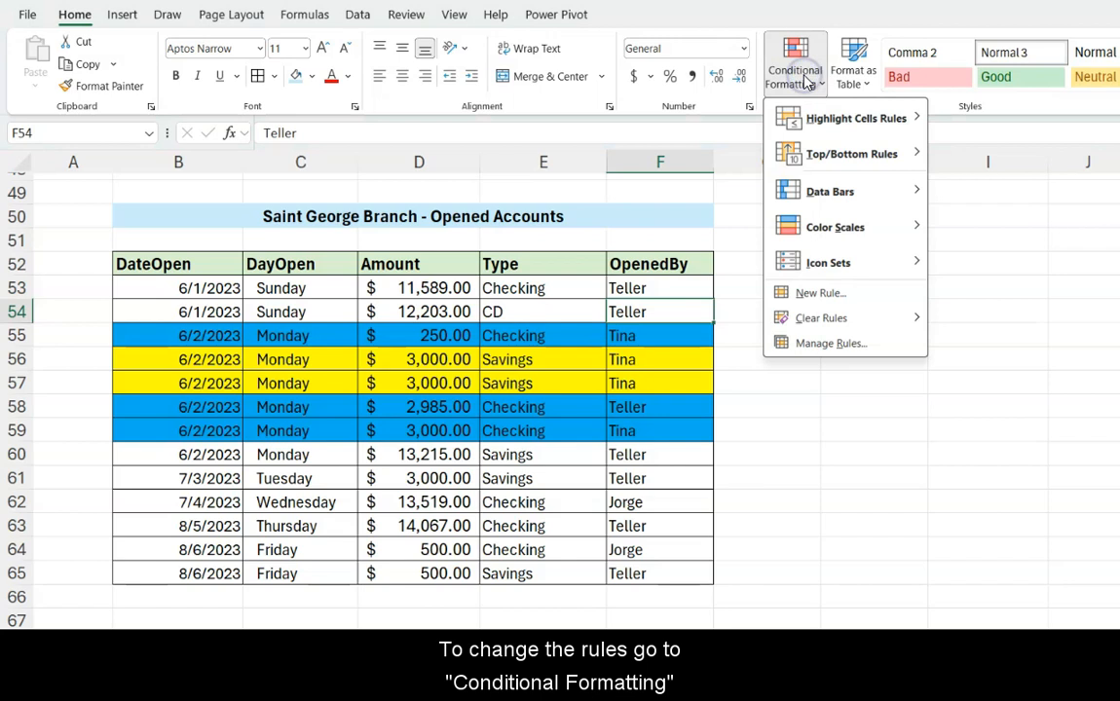
pyautogui.click(819, 345)
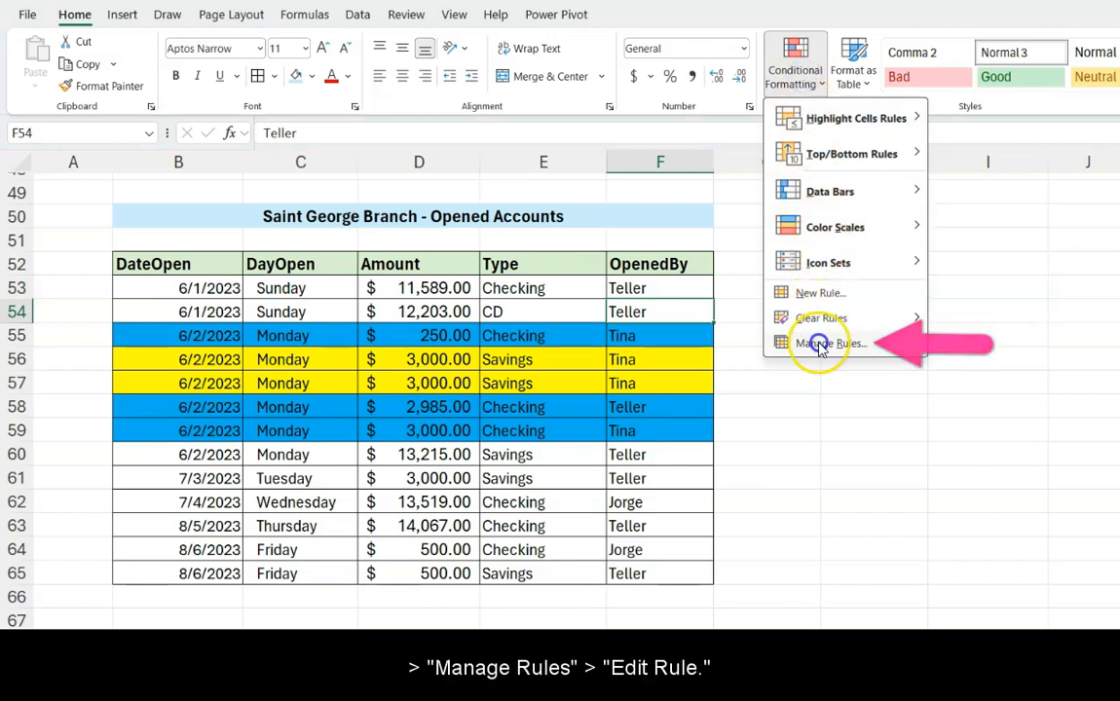
pyautogui.click(378, 328)
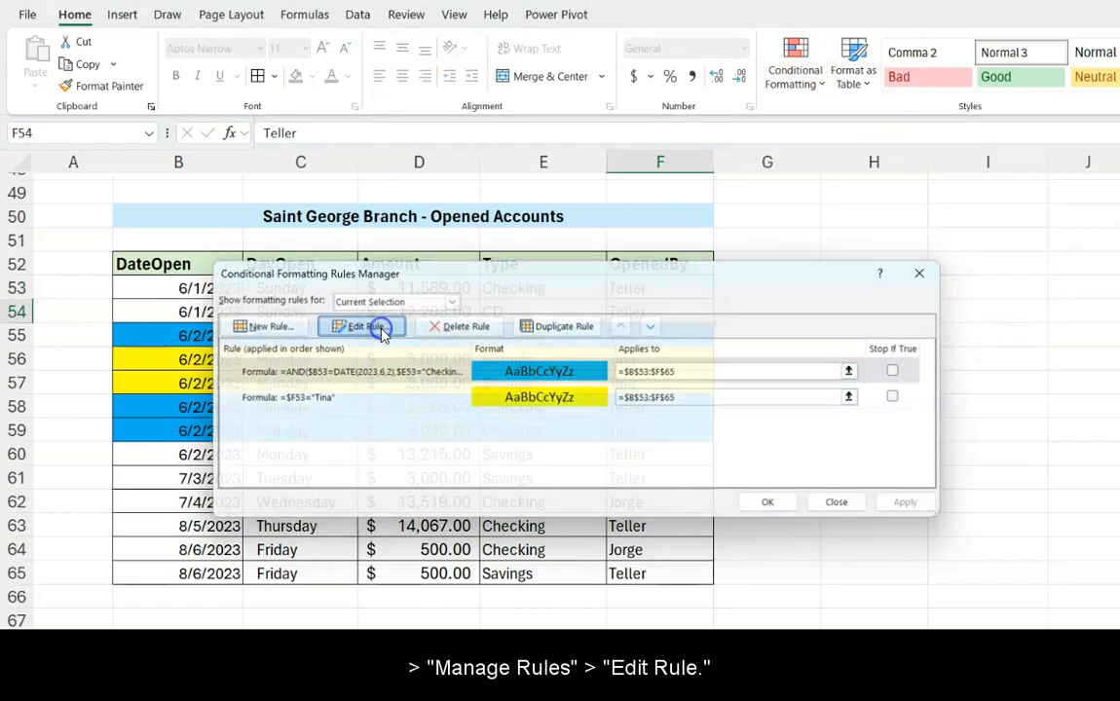
pyautogui.press('BackSpace')
pyautogui.press('BackSpace')
pyautogui.press('BackSpace')
pyautogui.press('BackSpace')
pyautogui.press('BackSpace')
pyautogui.press('BackSpace')
pyautogui.press('BackSpace')
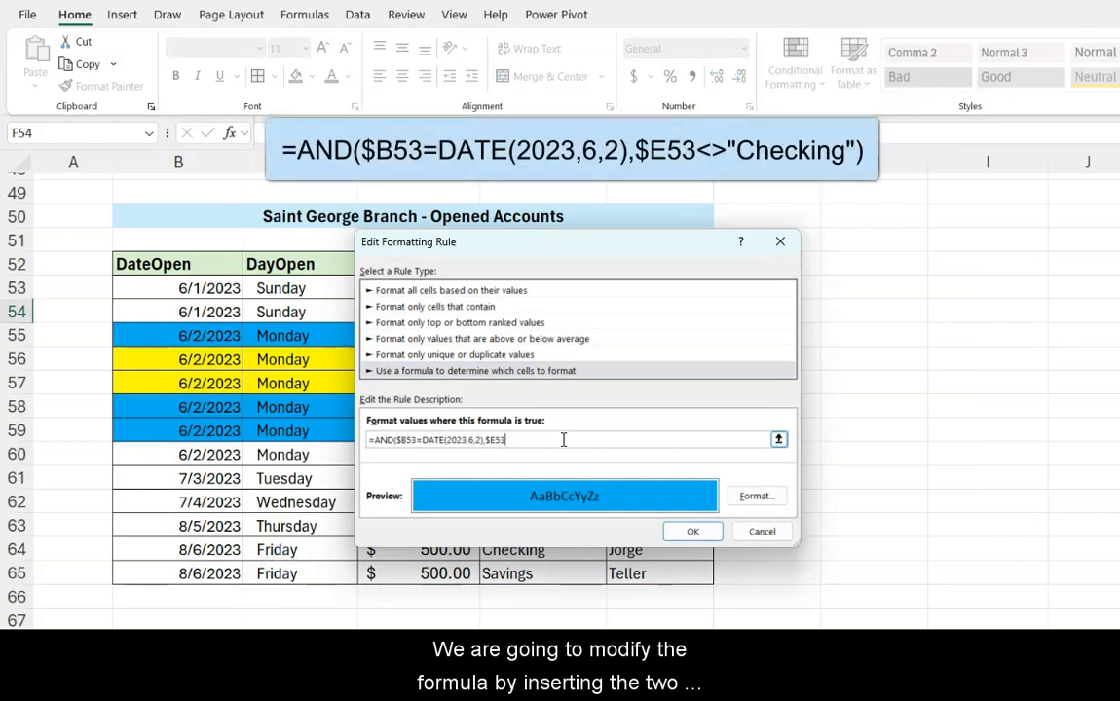
pyautogui.write('<>"Checking')
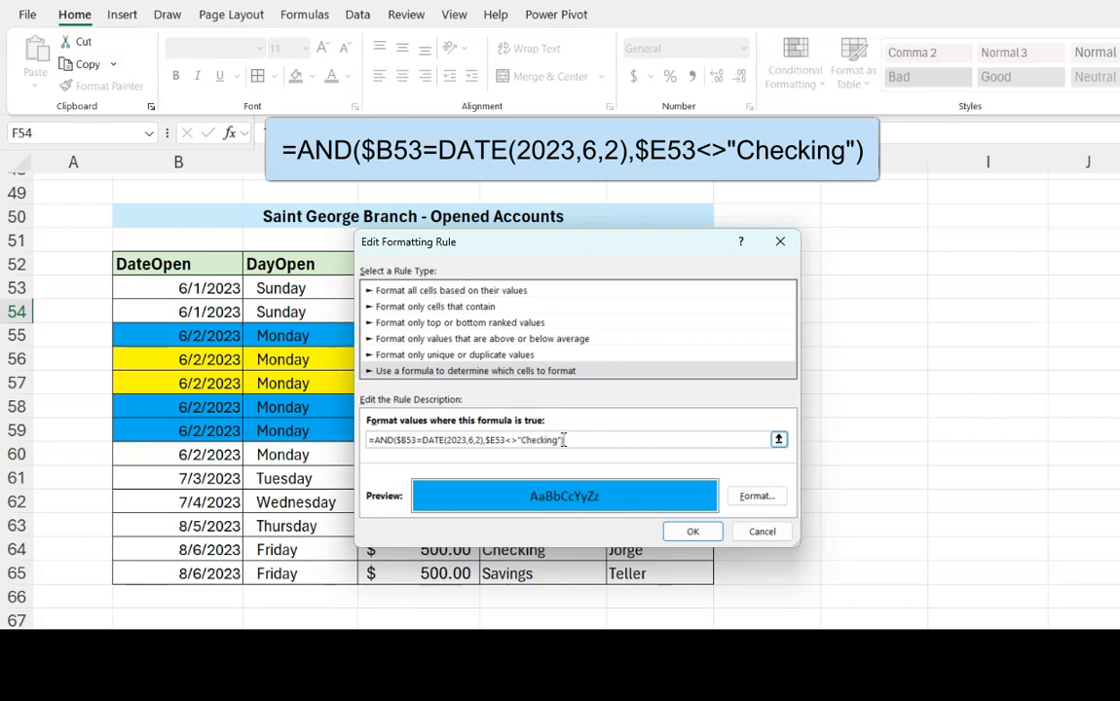
pyautogui.press('Return')
pyautogui.click(914, 499)
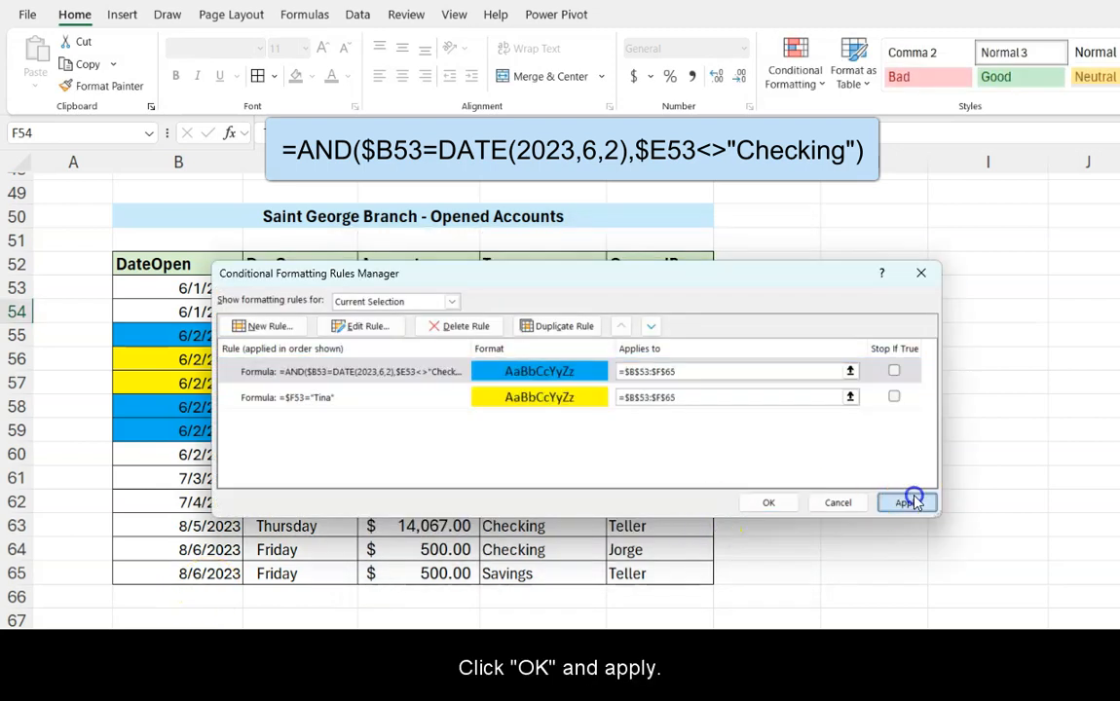
pyautogui.click(780, 508)
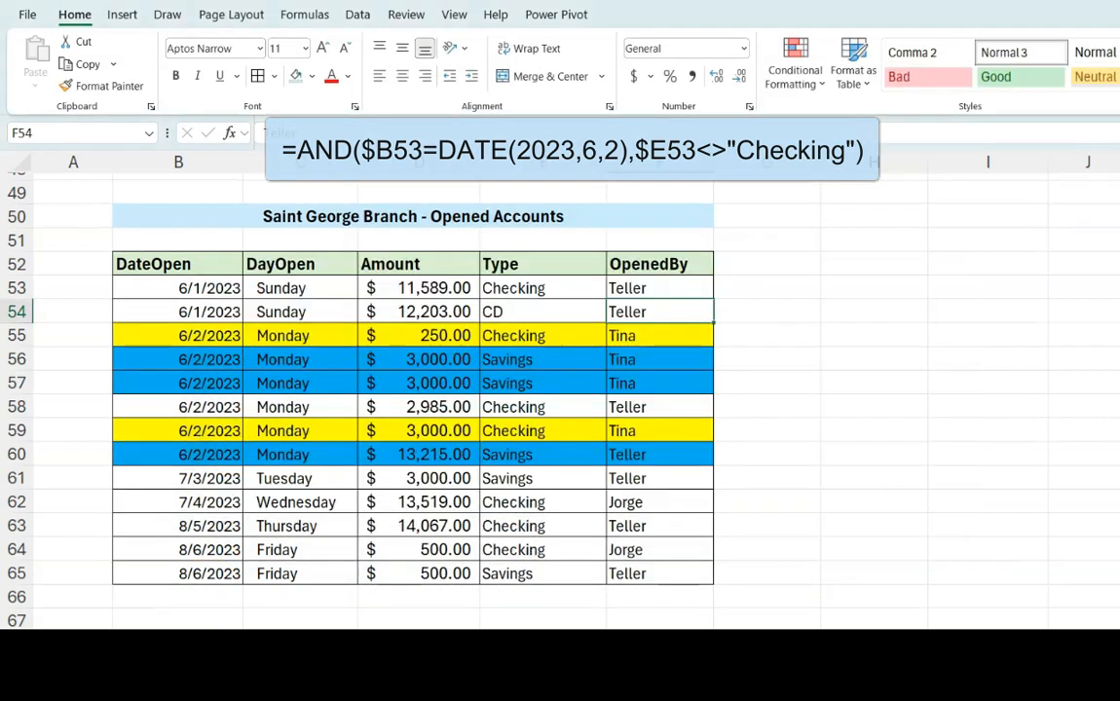
pyautogui.moveTo(203, 357)
pyautogui.mouseDown()
pyautogui.moveTo(310, 380)
pyautogui.moveTo(551, 381)
pyautogui.mouseUp()
pyautogui.moveTo(193, 452); pyautogui.dragTo(551, 460)
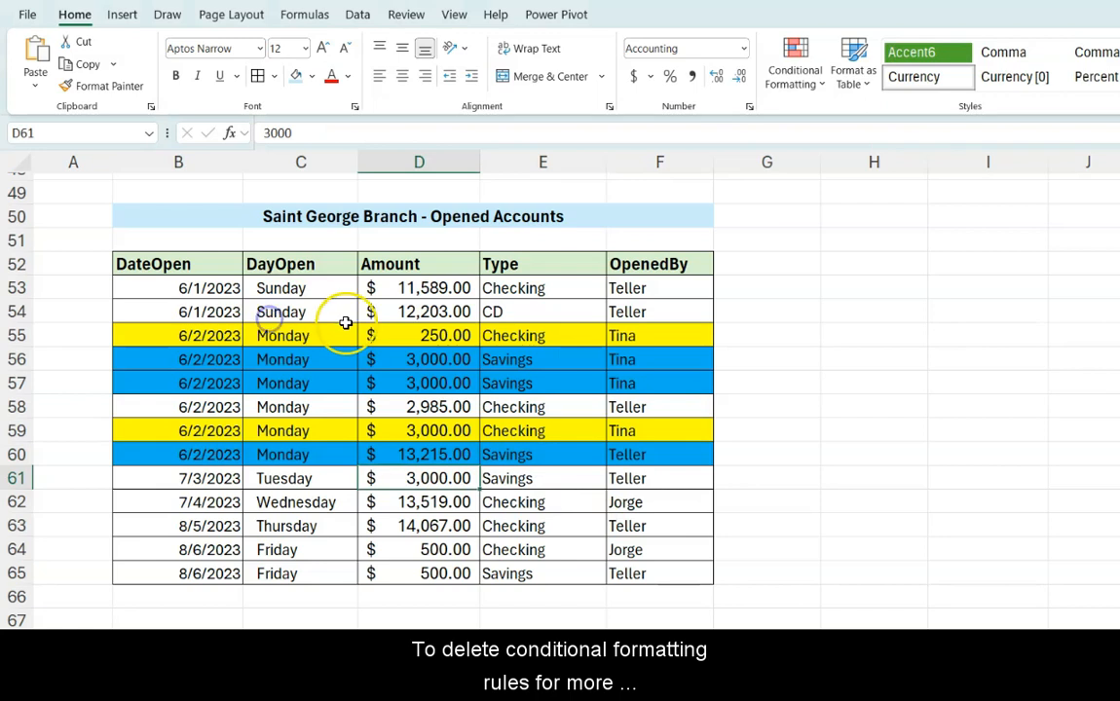
# Clear the conditional formatting rules from the entire sheet
pyautogui.click(404, 312)
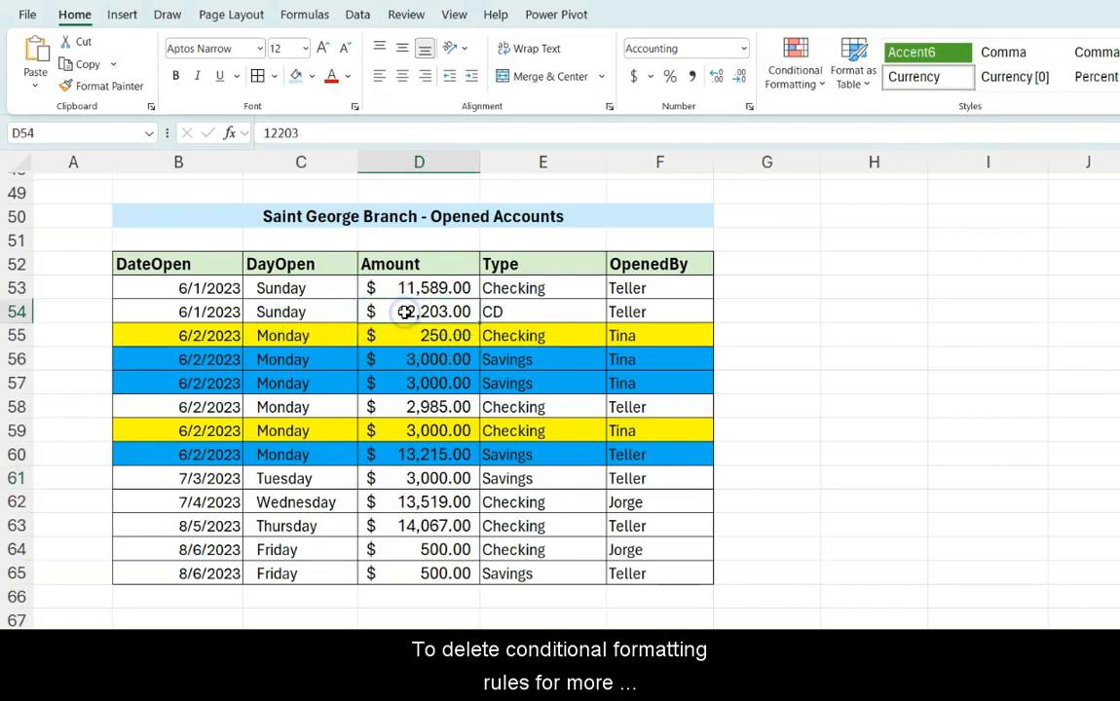
pyautogui.hotkey('ctrl', 'a')
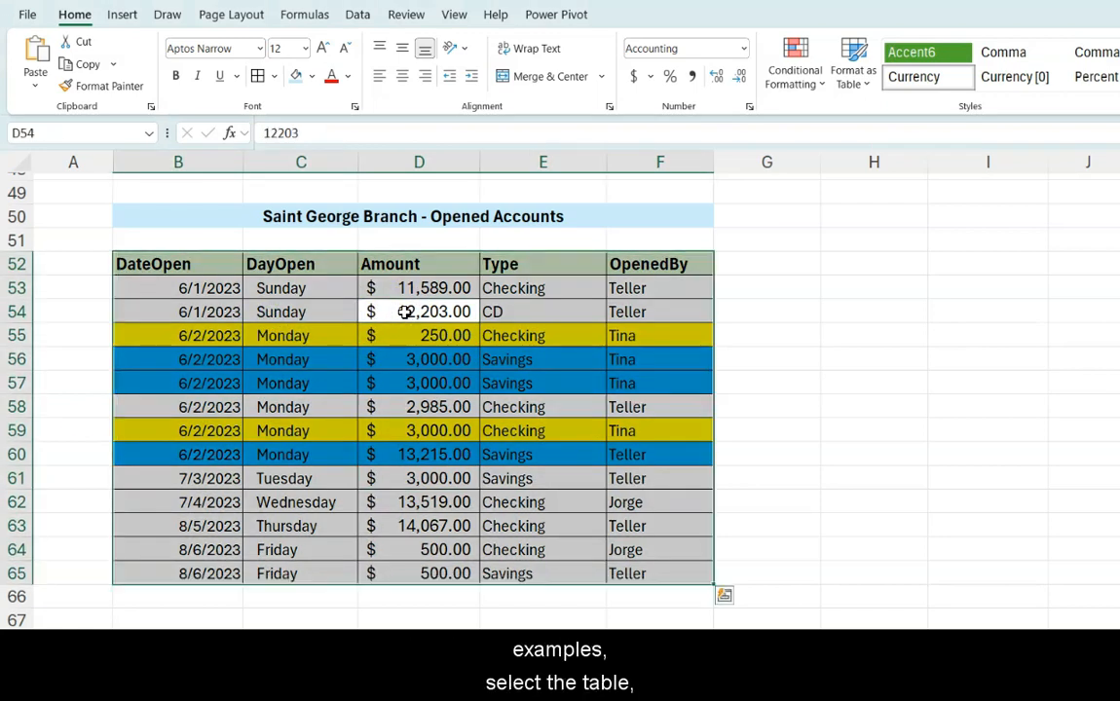
pyautogui.click(784, 78)
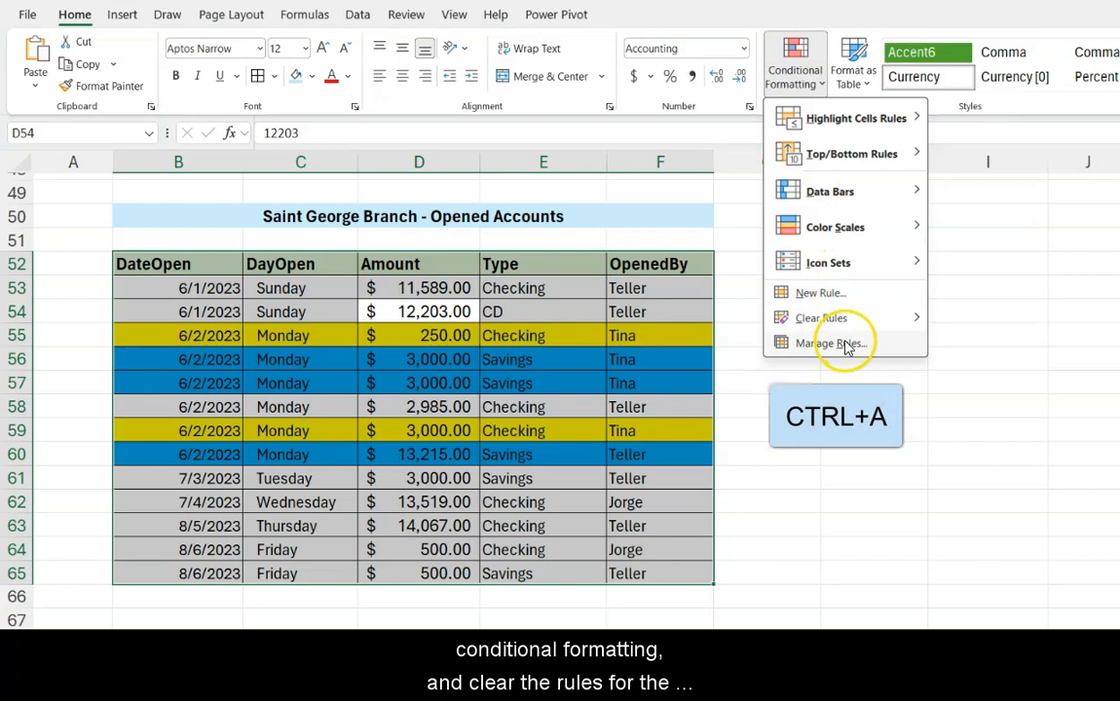
pyautogui.moveTo(916, 318)
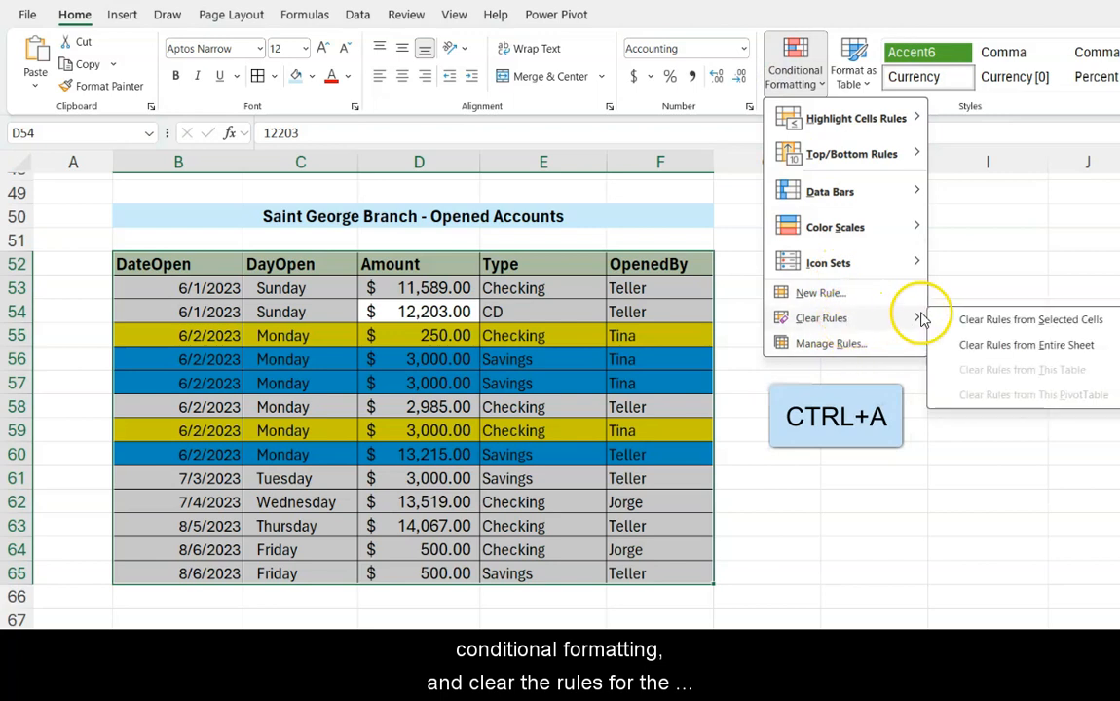
pyautogui.click(970, 346)
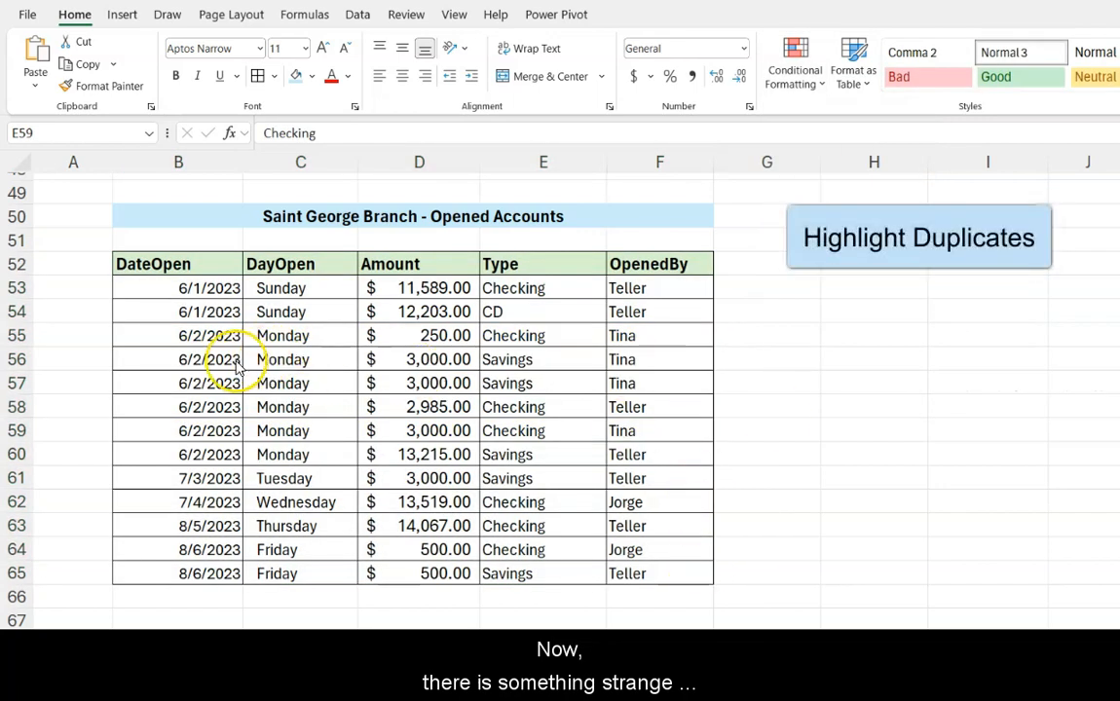
# Examine rows 56–57 and 64–65 of the Opened Accounts table for repeated dates and amounts
pyautogui.moveTo(220, 360); pyautogui.dragTo(635, 376)
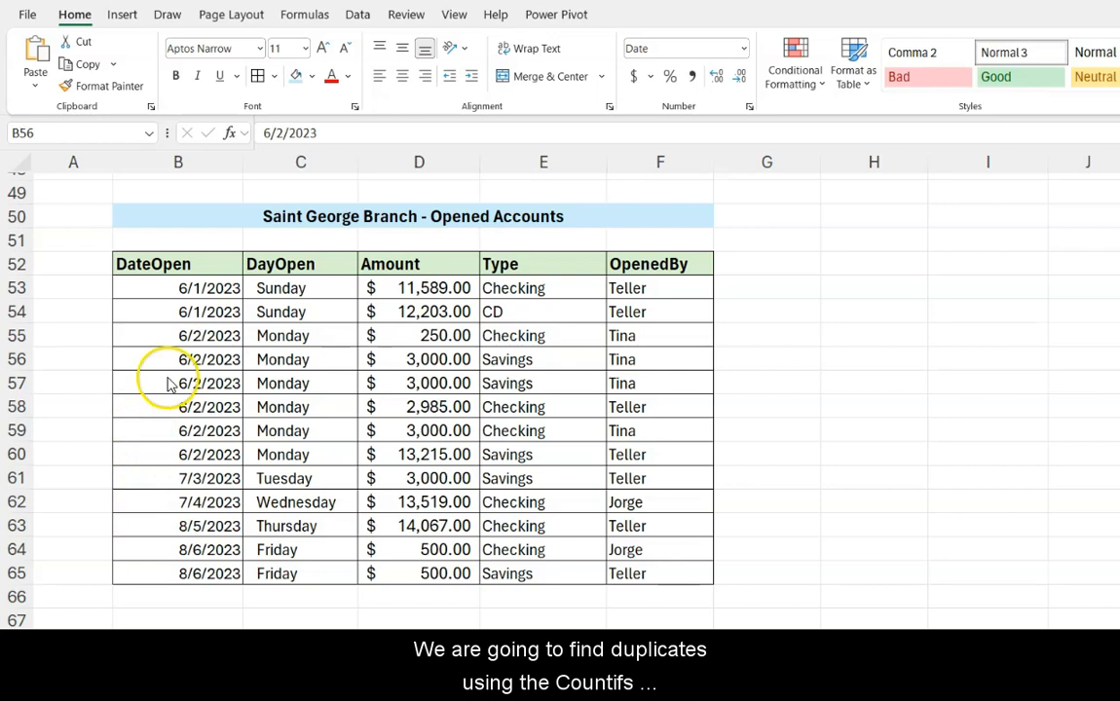
pyautogui.click(163, 549)
pyautogui.moveTo(163, 548); pyautogui.dragTo(640, 565)
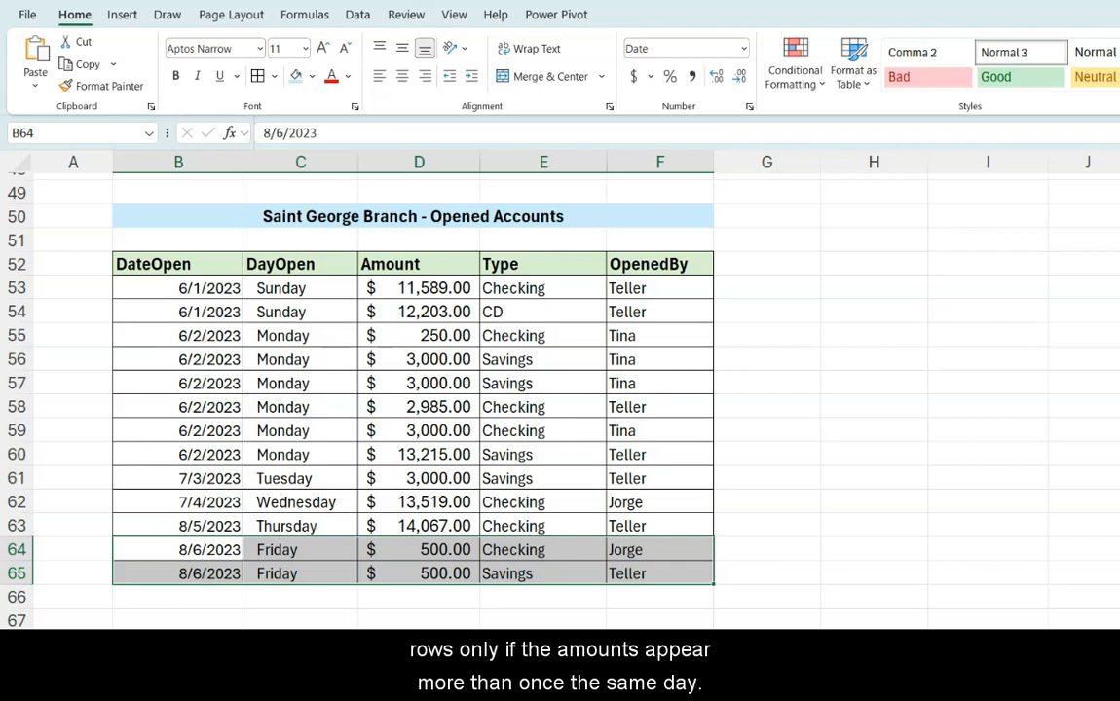
# Create a formula-based conditional formatting rule for B53:F65 with the formula =COUNTIFS($B$53:B65,$B53,$D$53:D65,$D53)>1
pyautogui.click(450, 573)
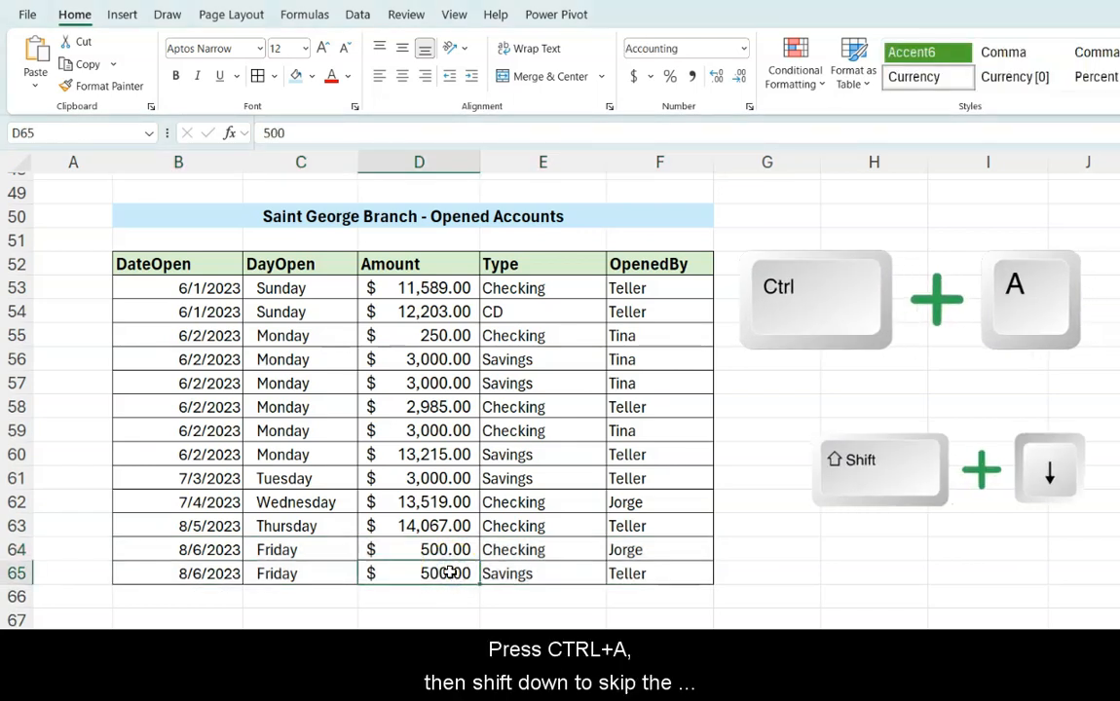
pyautogui.hotkey('ctrl', 'a')
pyautogui.hotkey('shift', 'Down')
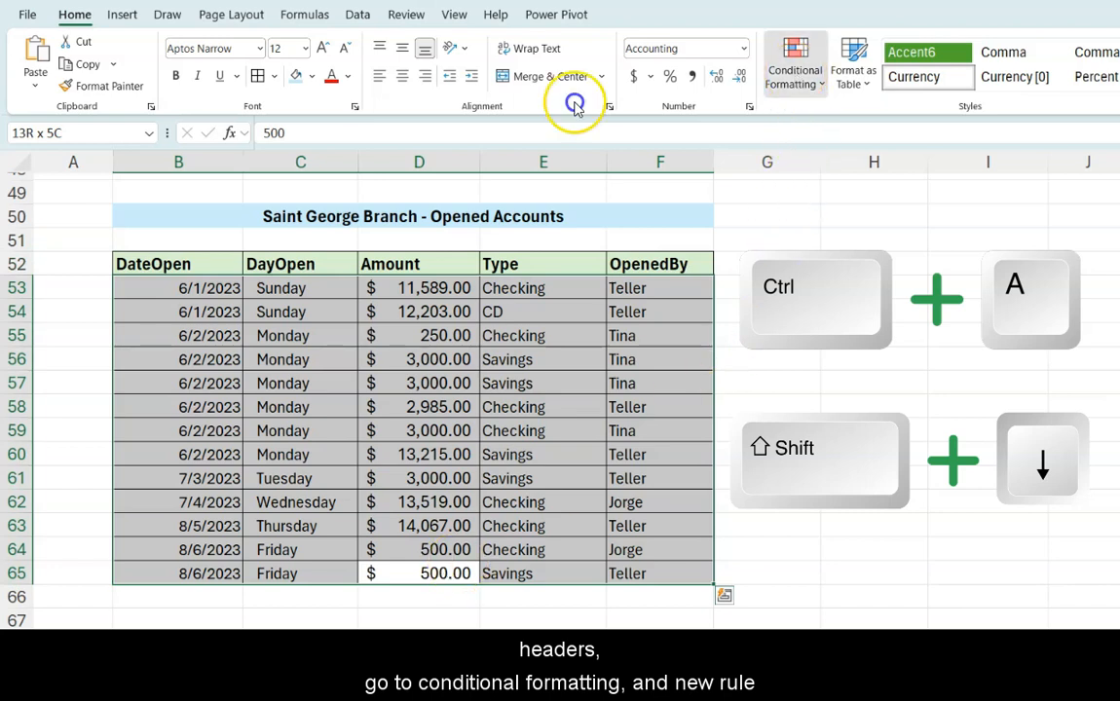
pyautogui.click(794, 68)
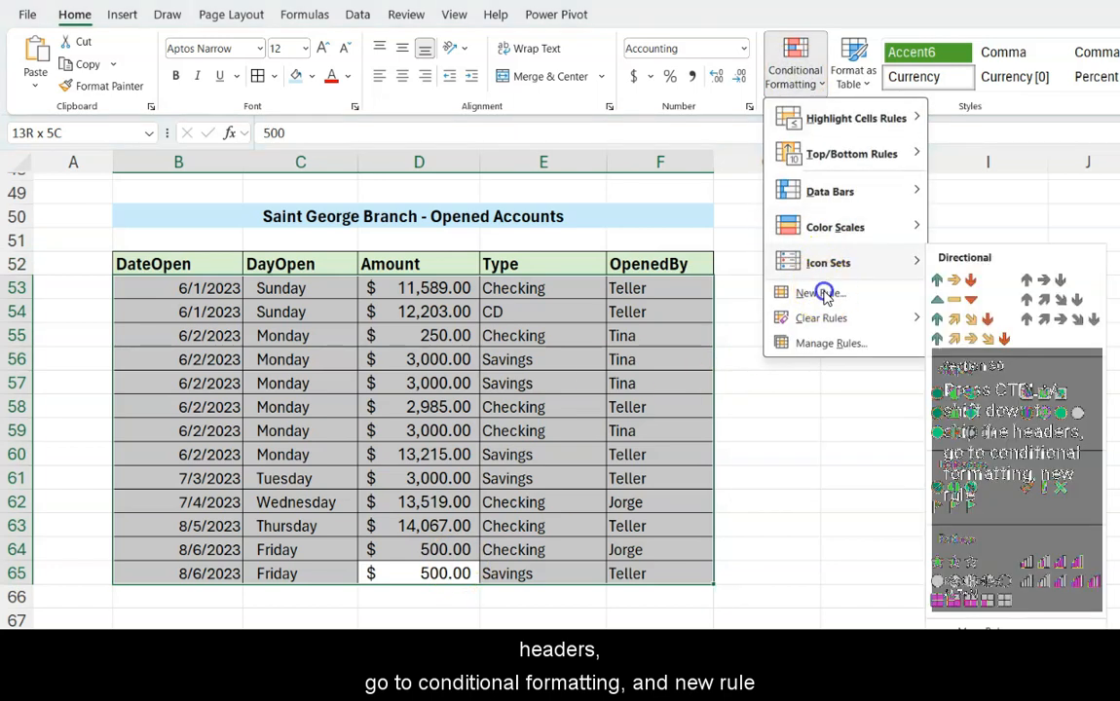
pyautogui.click(823, 292)
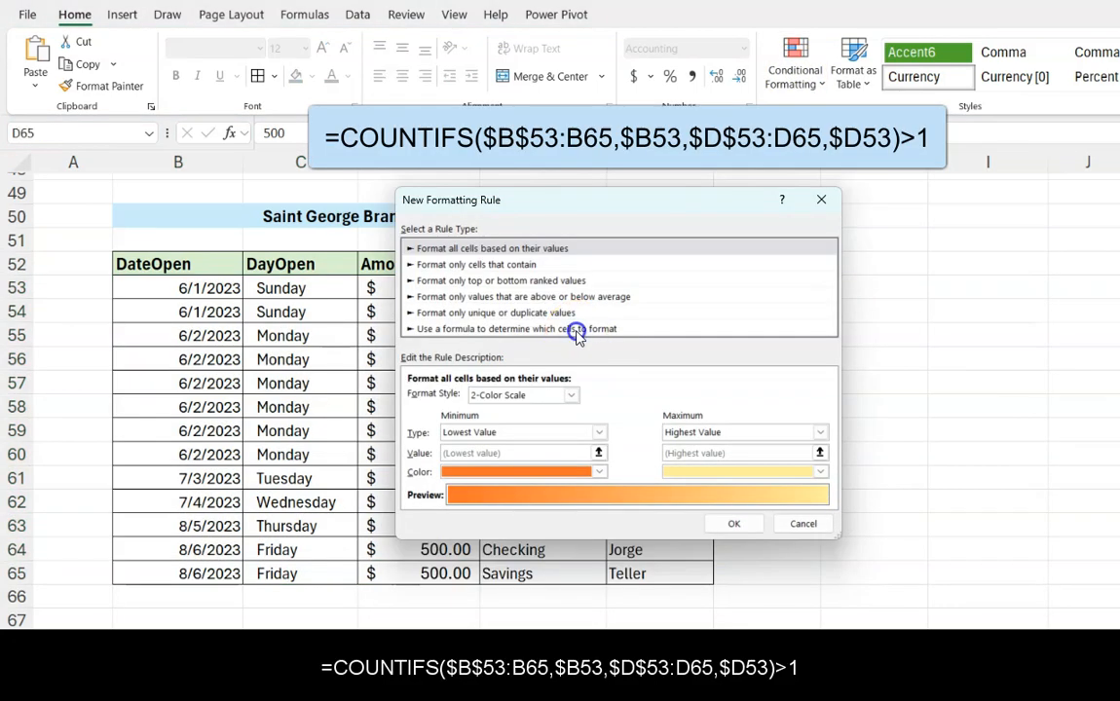
pyautogui.click(508, 328)
pyautogui.click(546, 399)
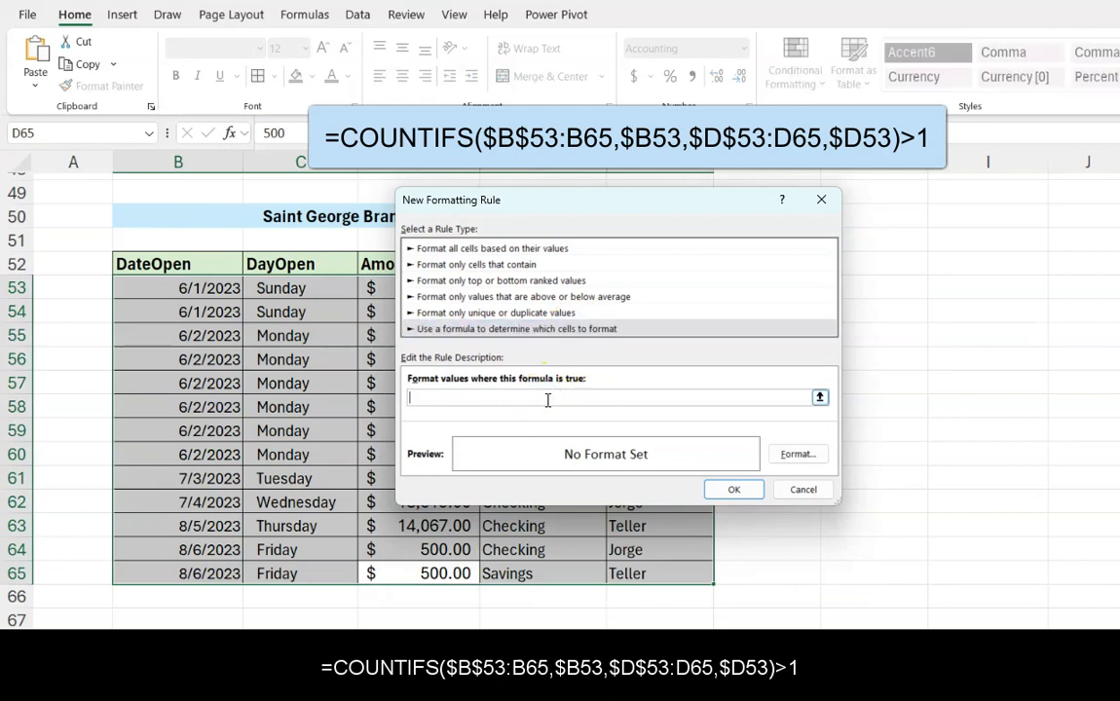
pyautogui.write('=COUNTIFS($B$53:B65,$B53,$D$53:D65,$D53)>1')
pyautogui.click(466, 401)
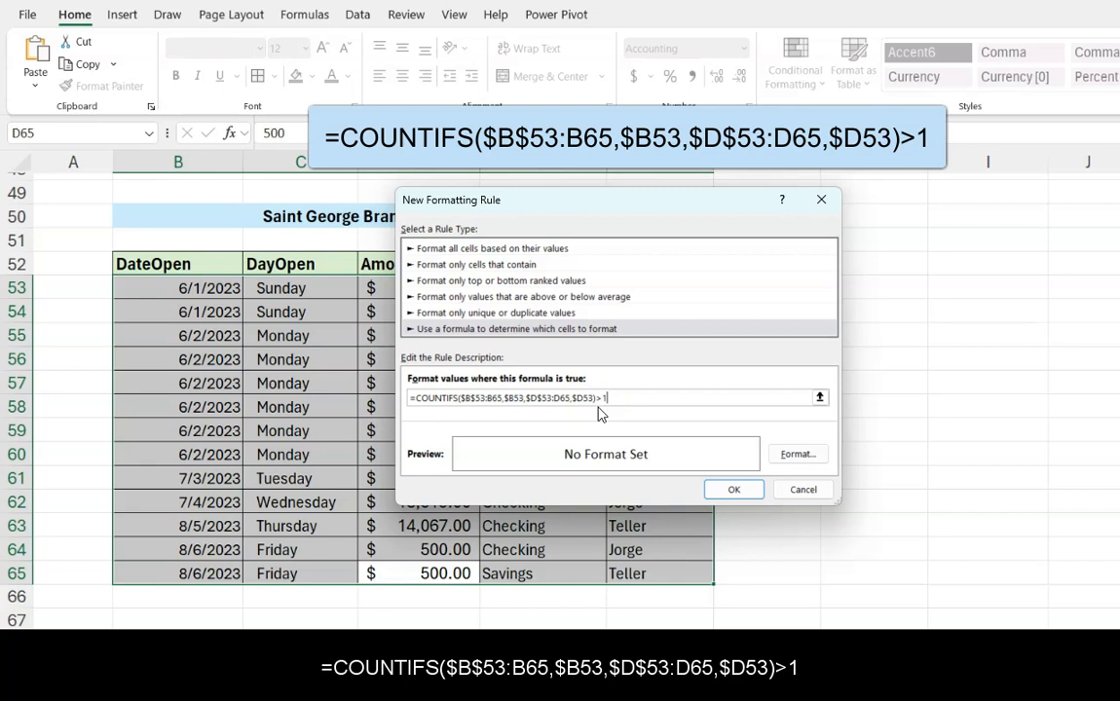
# Give the COUNTIFS duplicates rule a yellow fill and apply it to the table
pyautogui.click(795, 454)
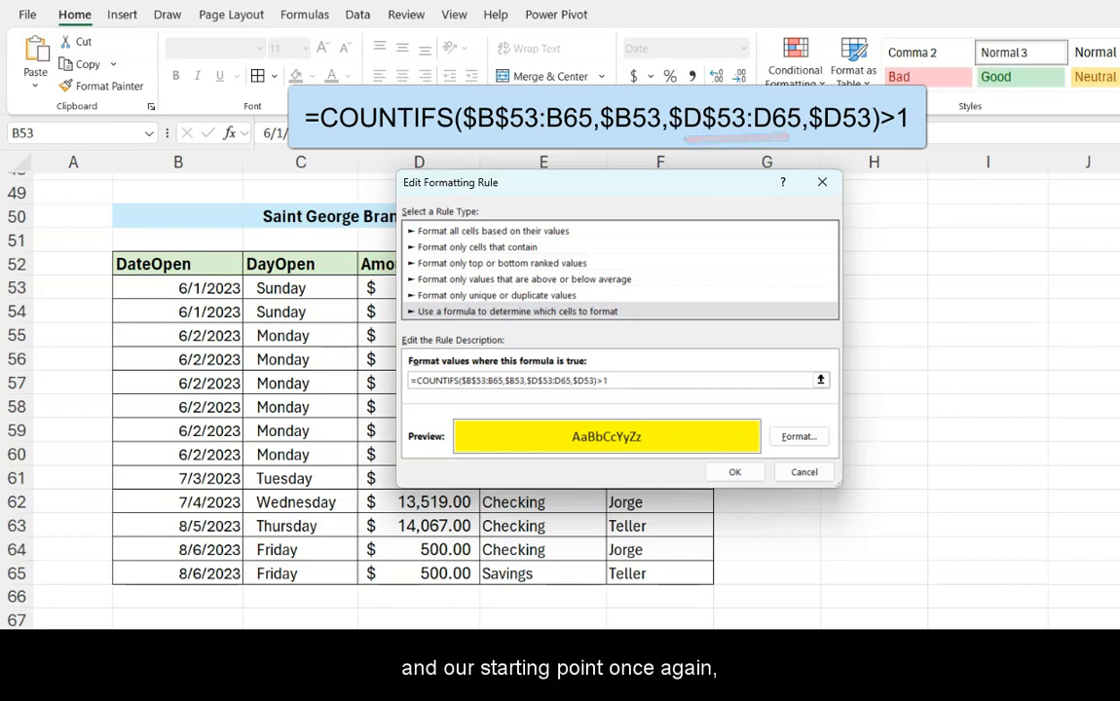
pyautogui.moveTo(621, 181); pyautogui.dragTo(884, 126)
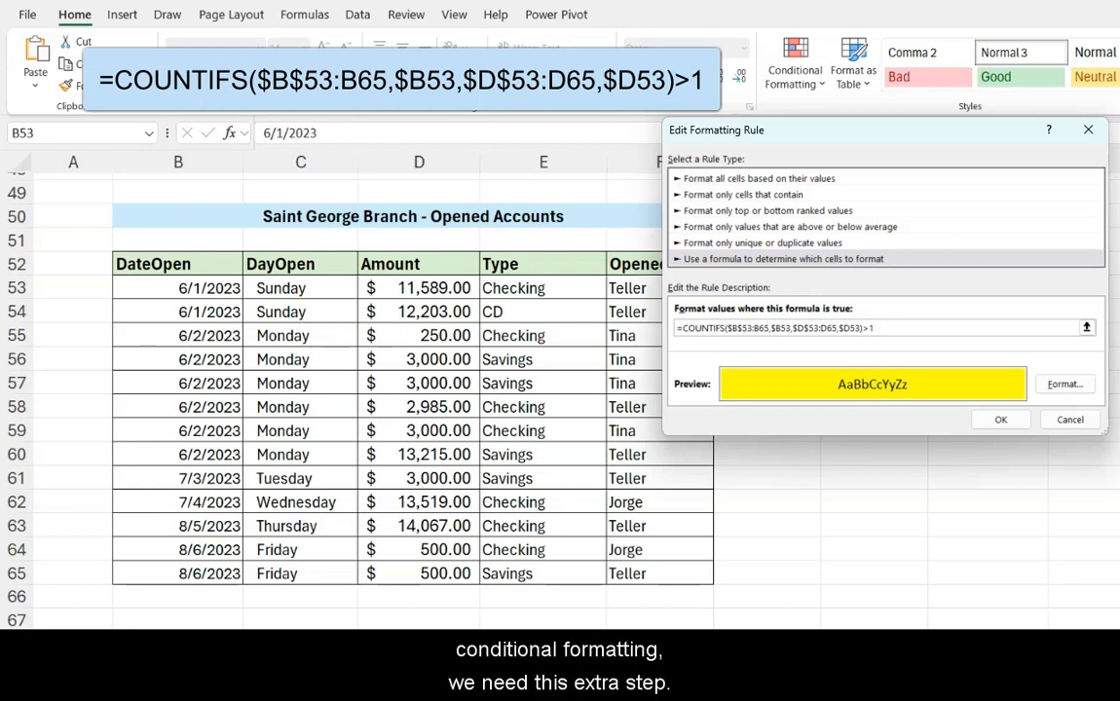
pyautogui.press('Return')
pyautogui.click(1031, 531)
pyautogui.click(876, 531)
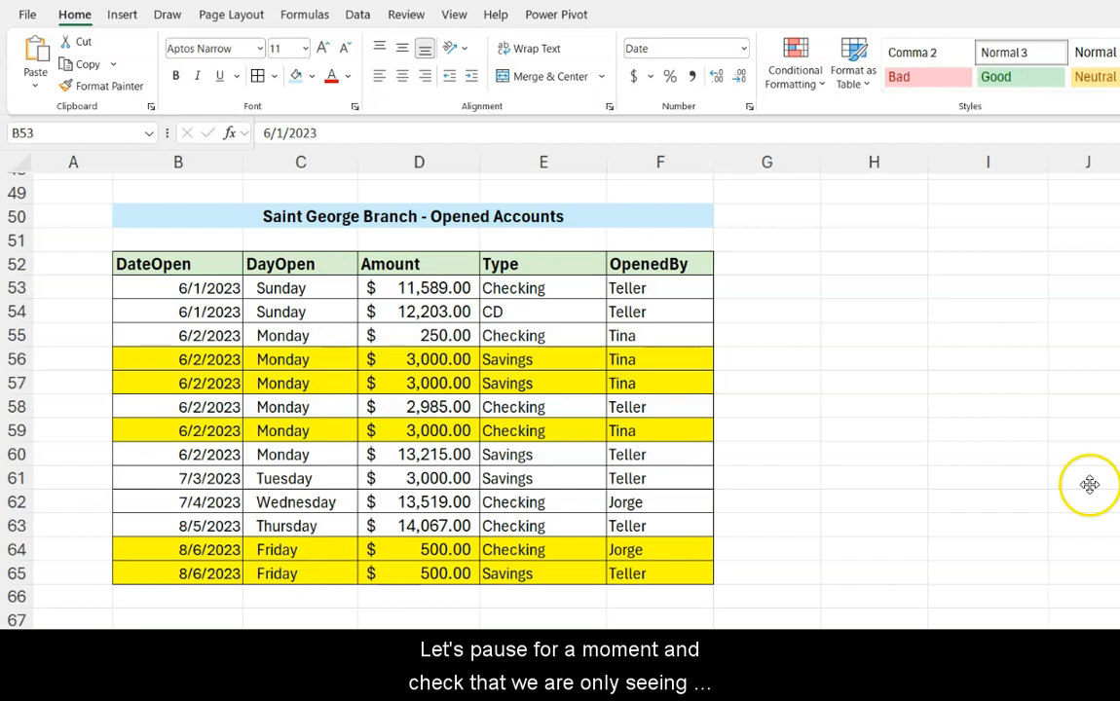
# Check the dates and amounts of the yellow rows to verify that only same-day repeated amounts are highlighted
pyautogui.hotkey('ctrl', 'shift', 'End')
pyautogui.click(204, 360)
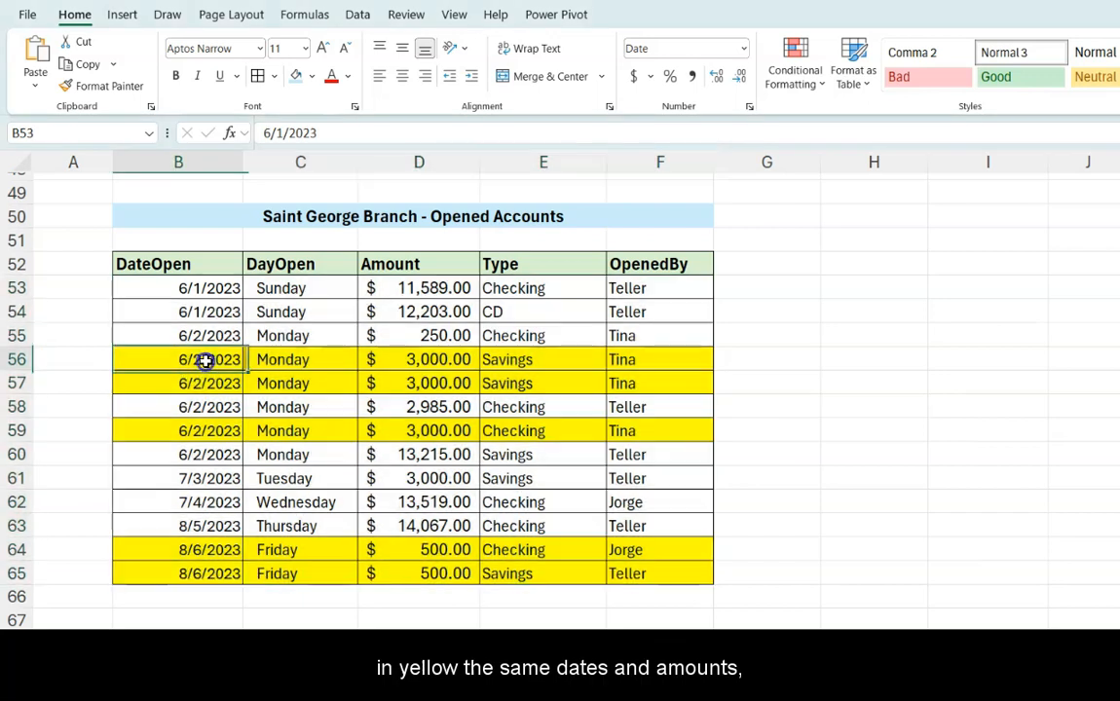
pyautogui.click(205, 384)
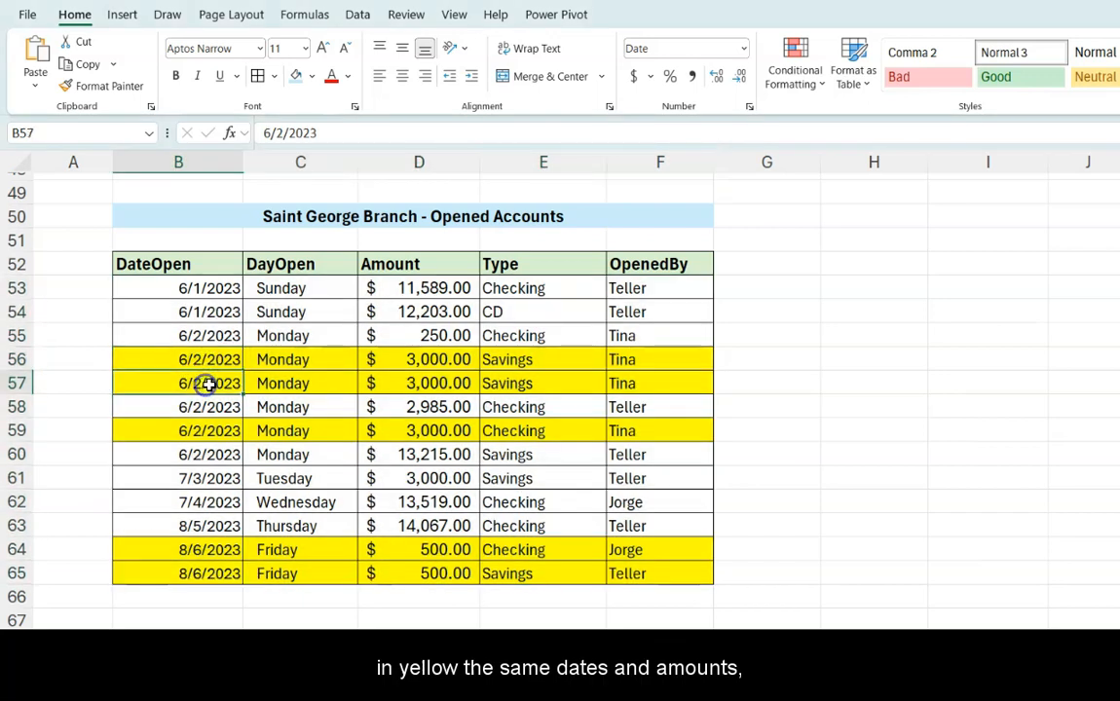
pyautogui.click(419, 361)
pyautogui.click(425, 431)
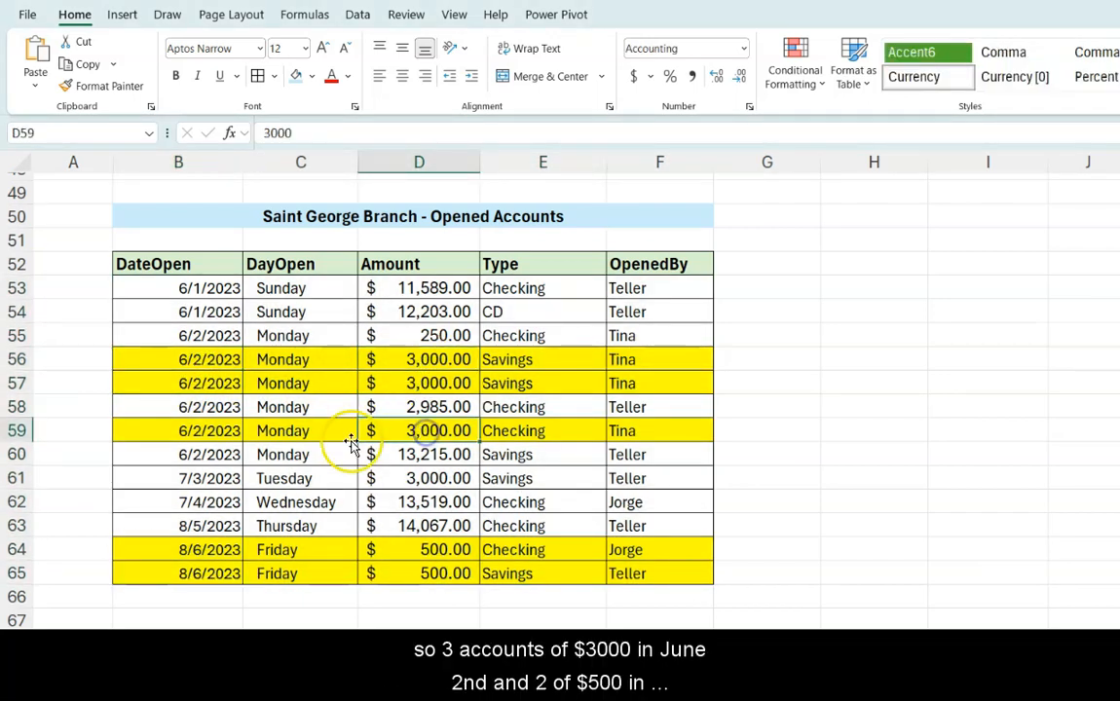
pyautogui.click(203, 431)
pyautogui.moveTo(444, 551); pyautogui.dragTo(438, 574)
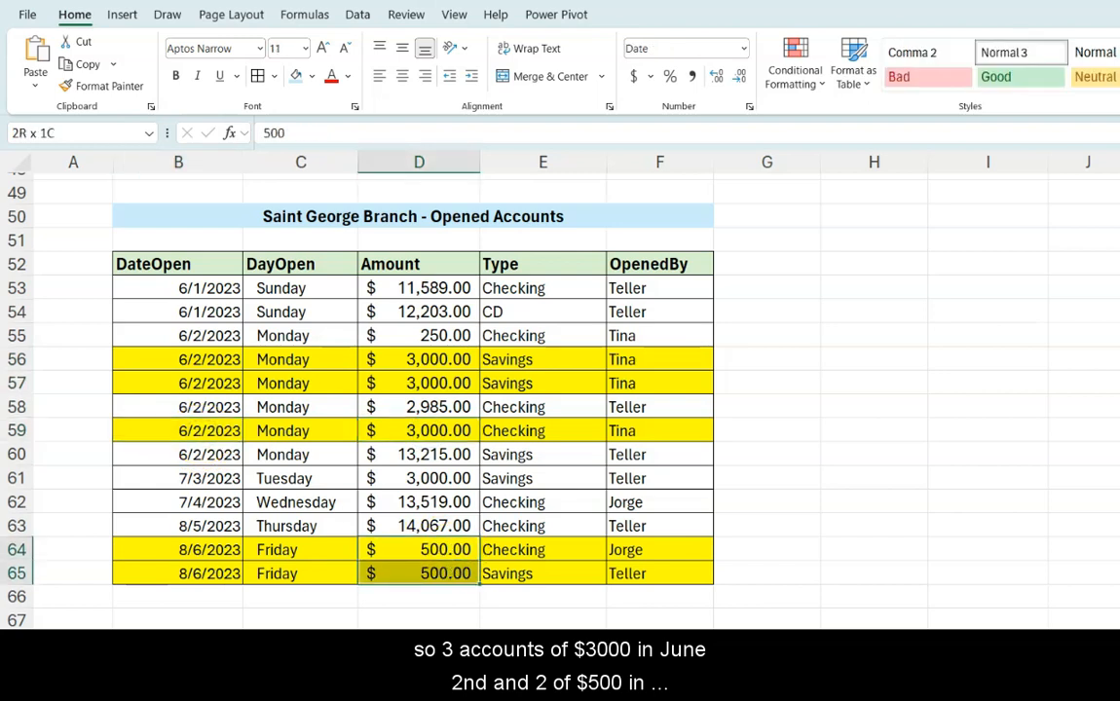
pyautogui.click(198, 573)
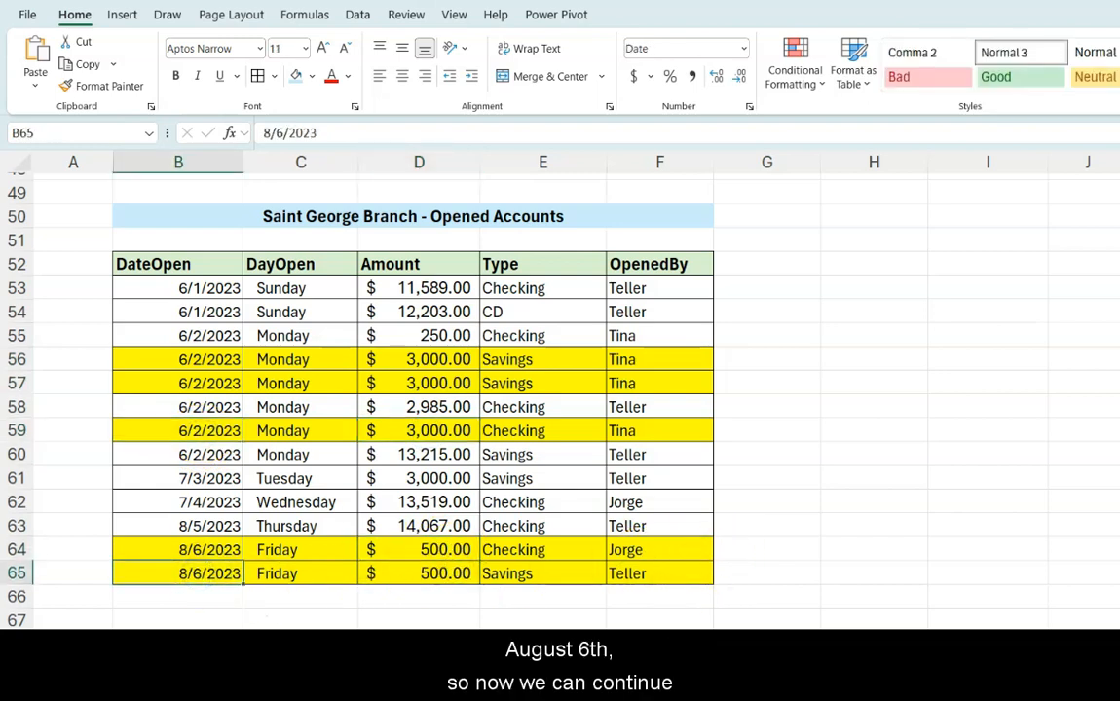
# Clear the duplicate-highlighting rule from the Opened Accounts table
pyautogui.click(438, 334)
pyautogui.hotkey('ctrl', 'a')
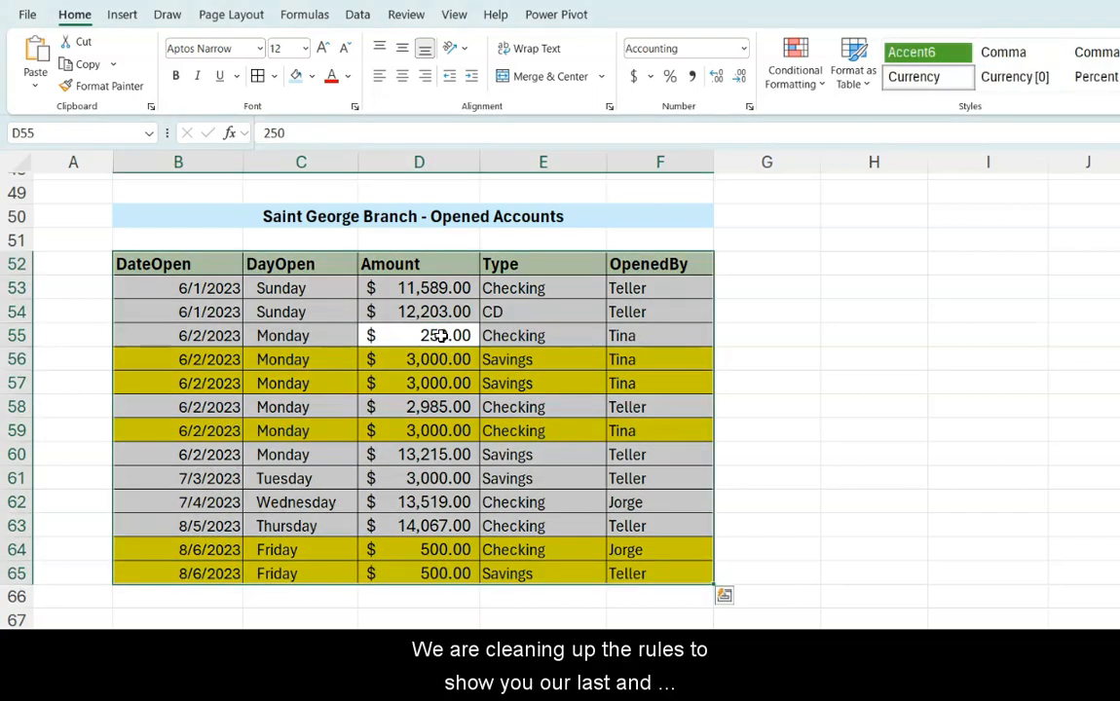
pyautogui.click(811, 85)
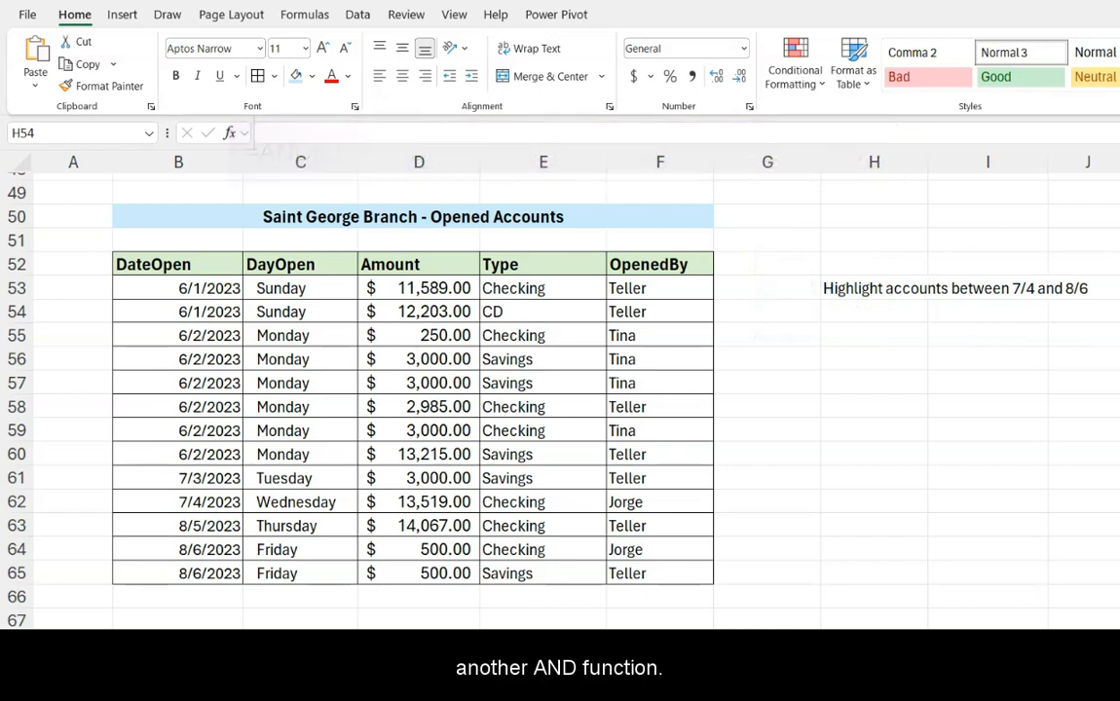
# Move the note in H53 to H50 and enter the text Date(2023,7,4) Date(2023,8,6) in G53
pyautogui.click(875, 288)
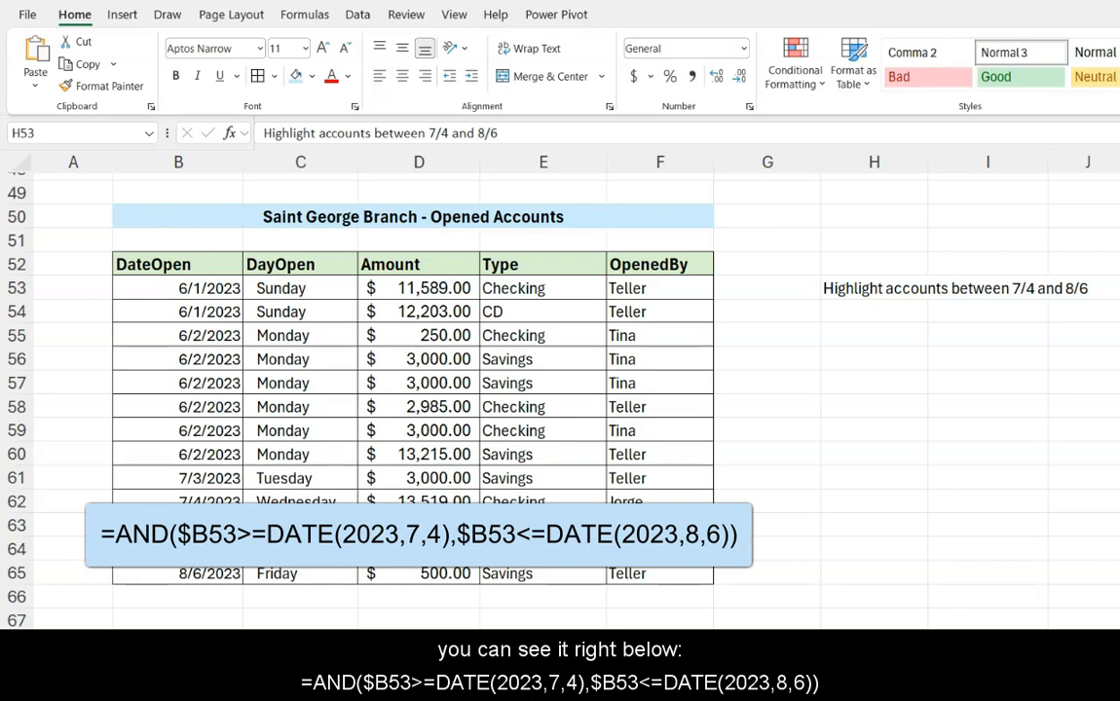
pyautogui.moveTo(857, 297); pyautogui.dragTo(861, 221)
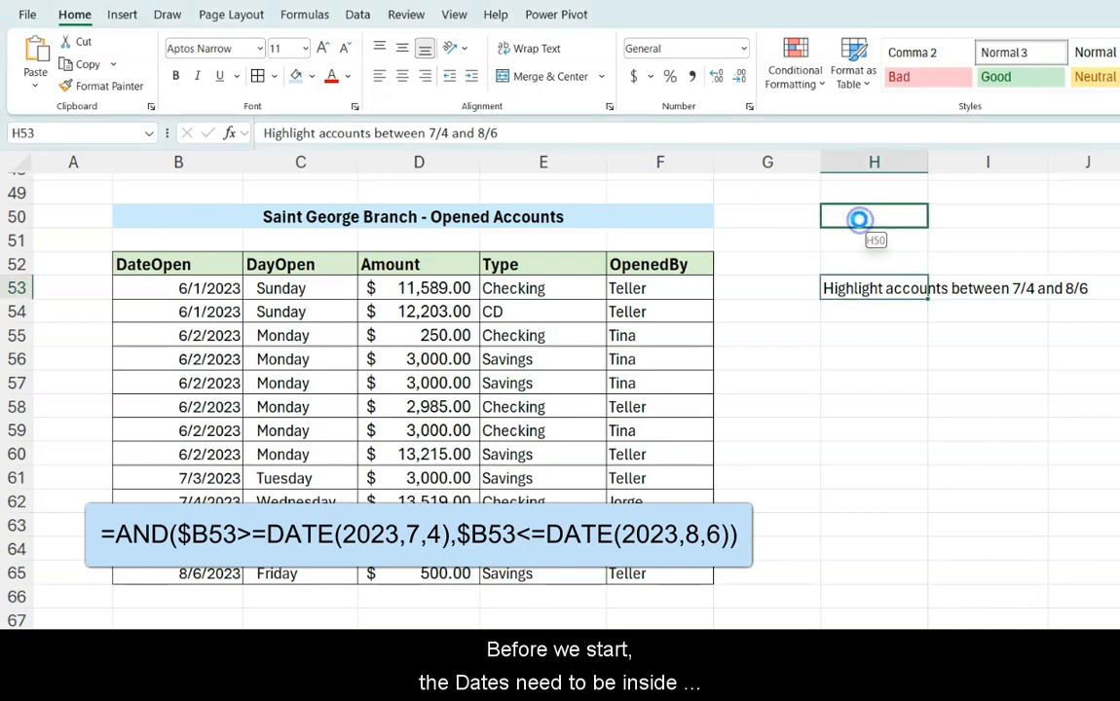
pyautogui.click(788, 292)
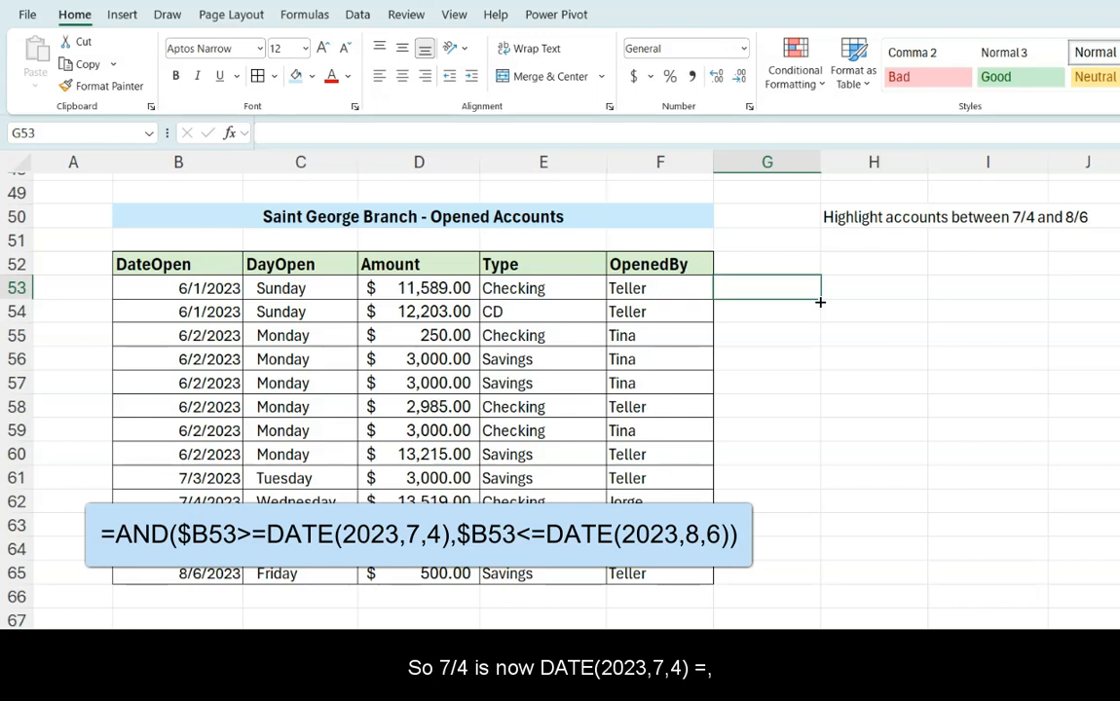
pyautogui.write('Date(')
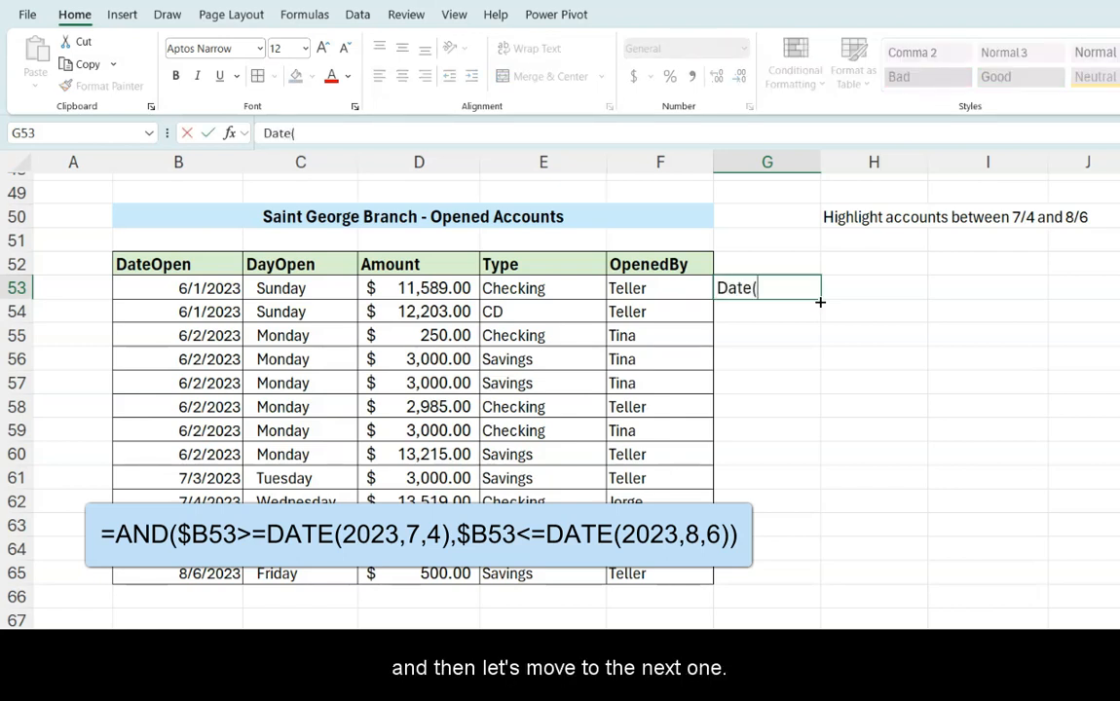
pyautogui.write('2023,7,4)')
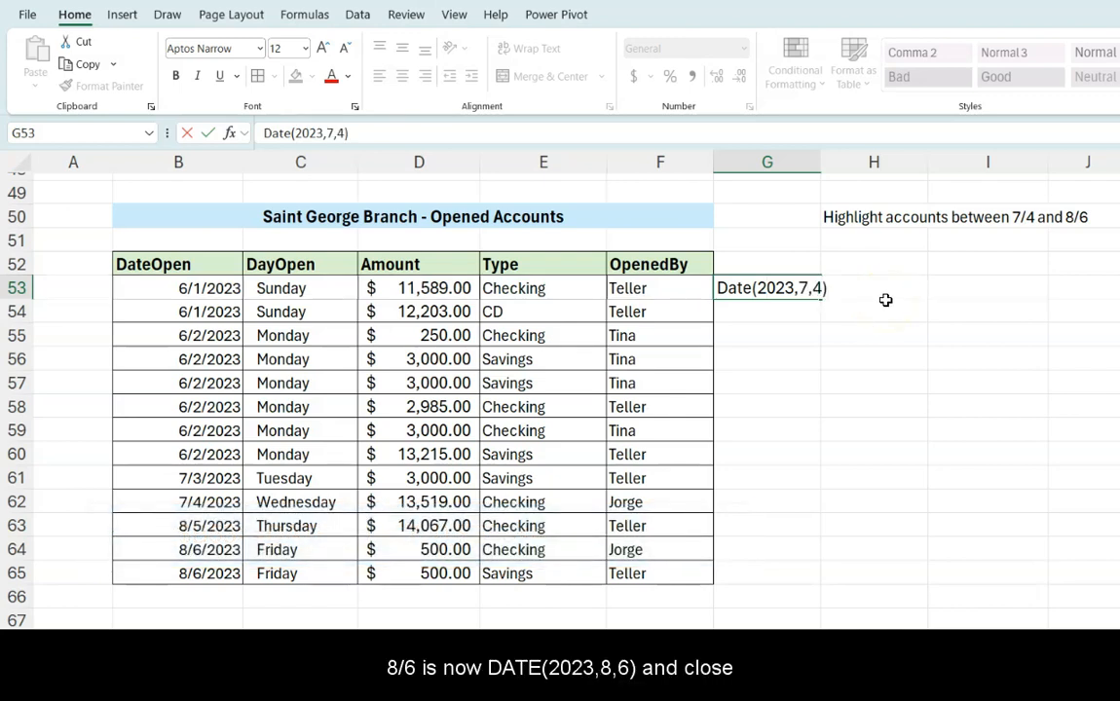
pyautogui.write('Date(2023,8,6)')
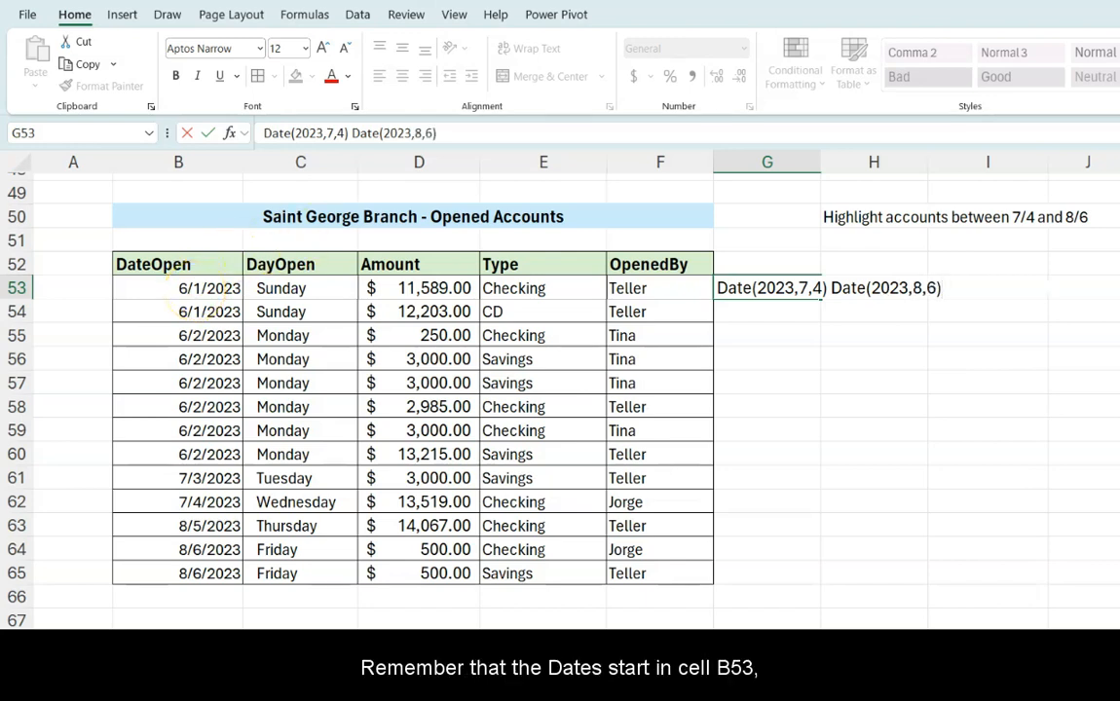
pyautogui.click(193, 288)
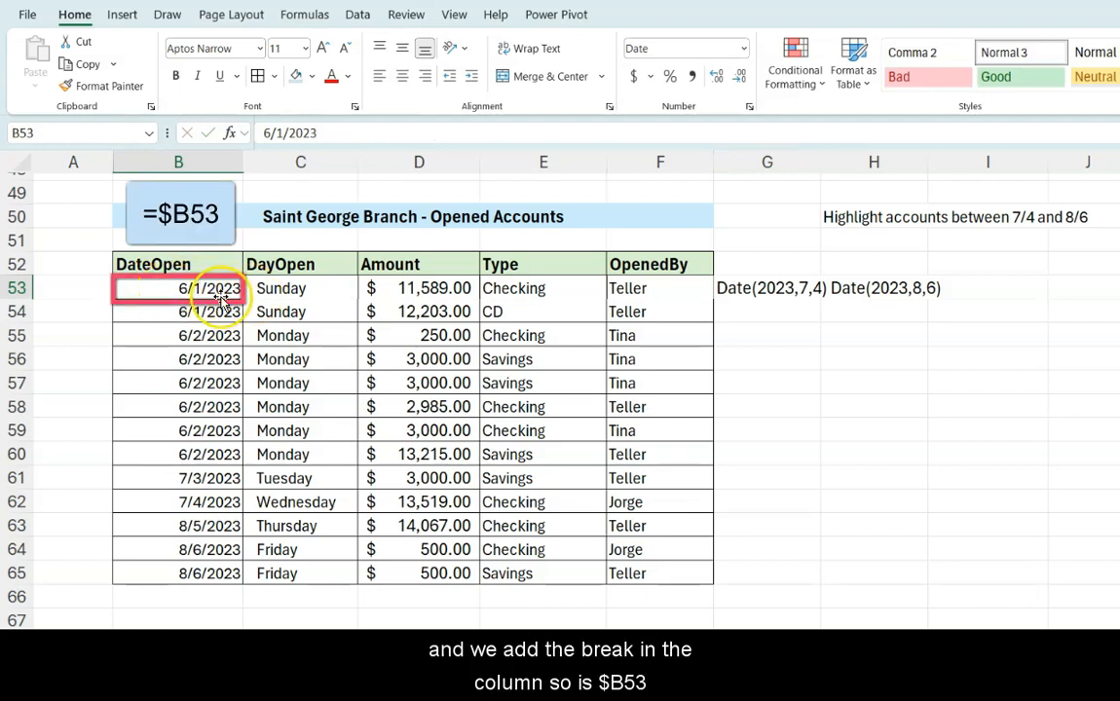
# Turn the G53 text into an AND formula whose first condition is $B53>=Date(2023,7,4)
pyautogui.click(750, 287)
pyautogui.click(266, 133)
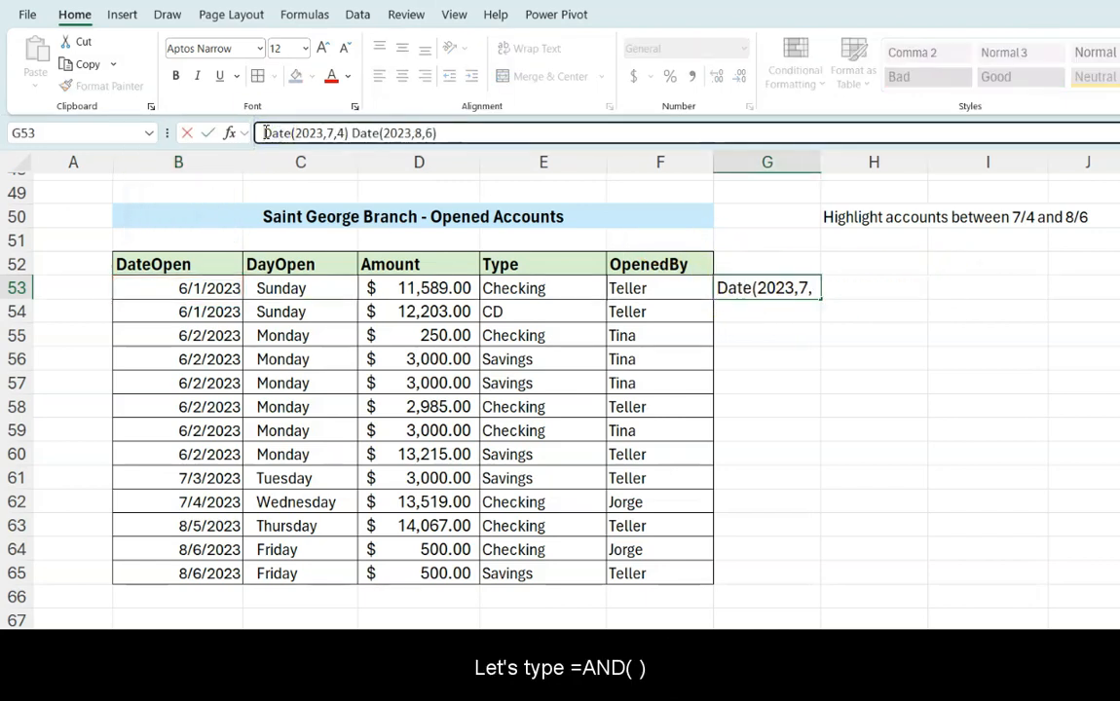
pyautogui.write('=AND')
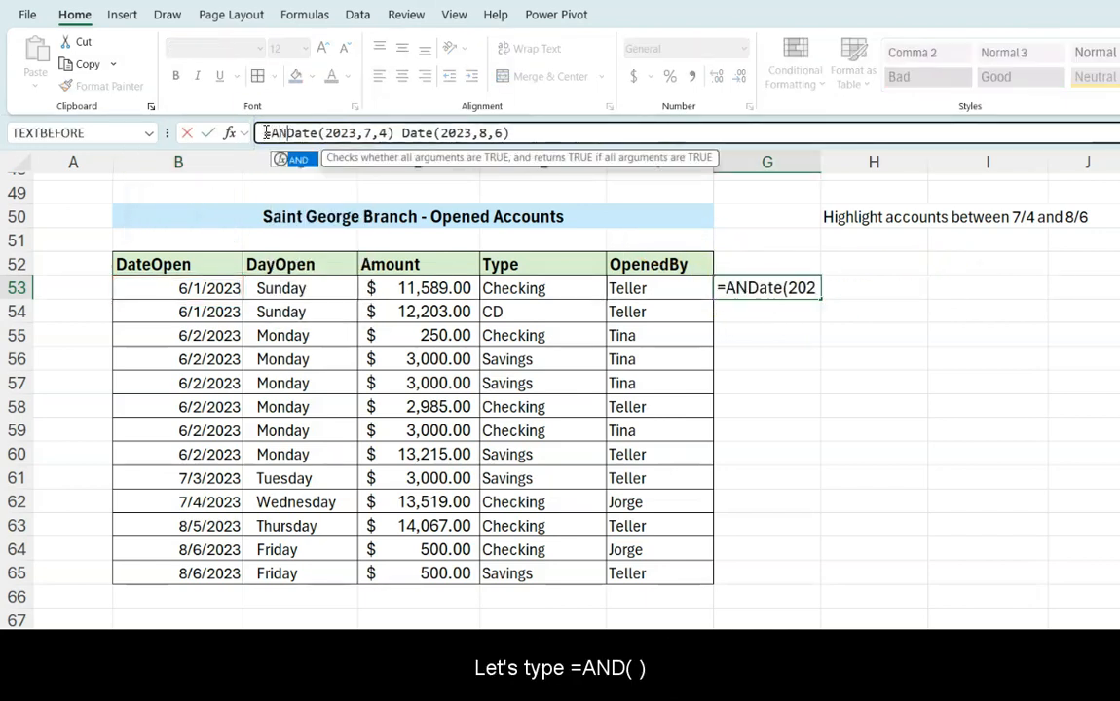
pyautogui.write('(')
pyautogui.click(304, 134)
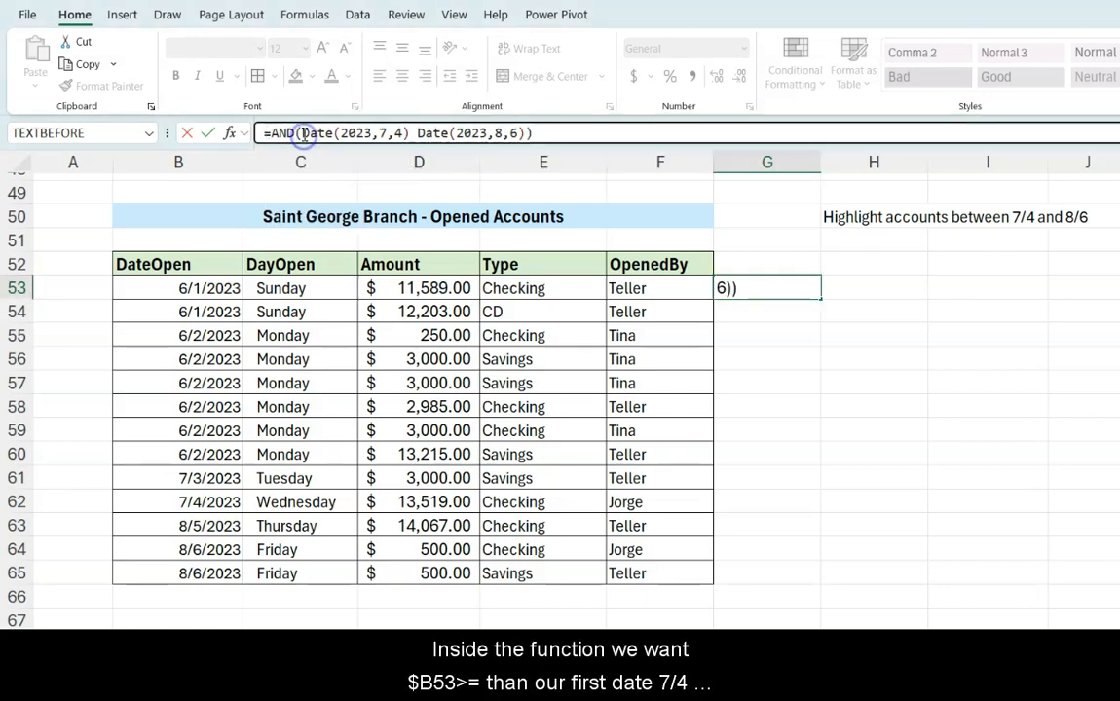
pyautogui.click(367, 131)
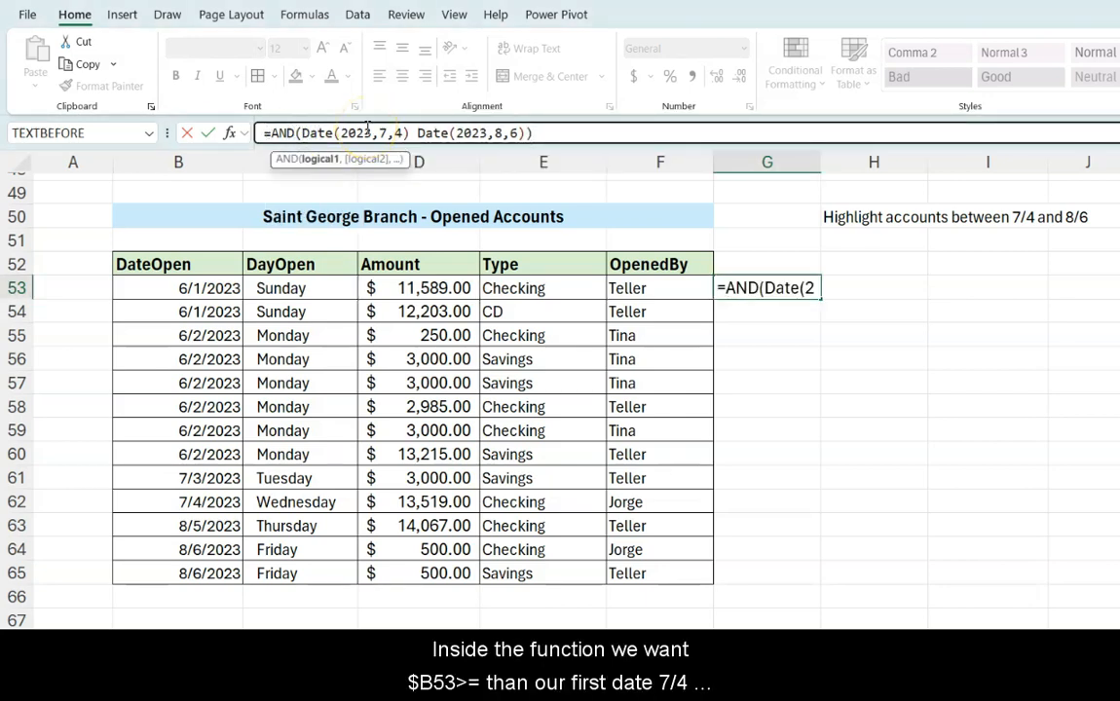
pyautogui.write('$B')
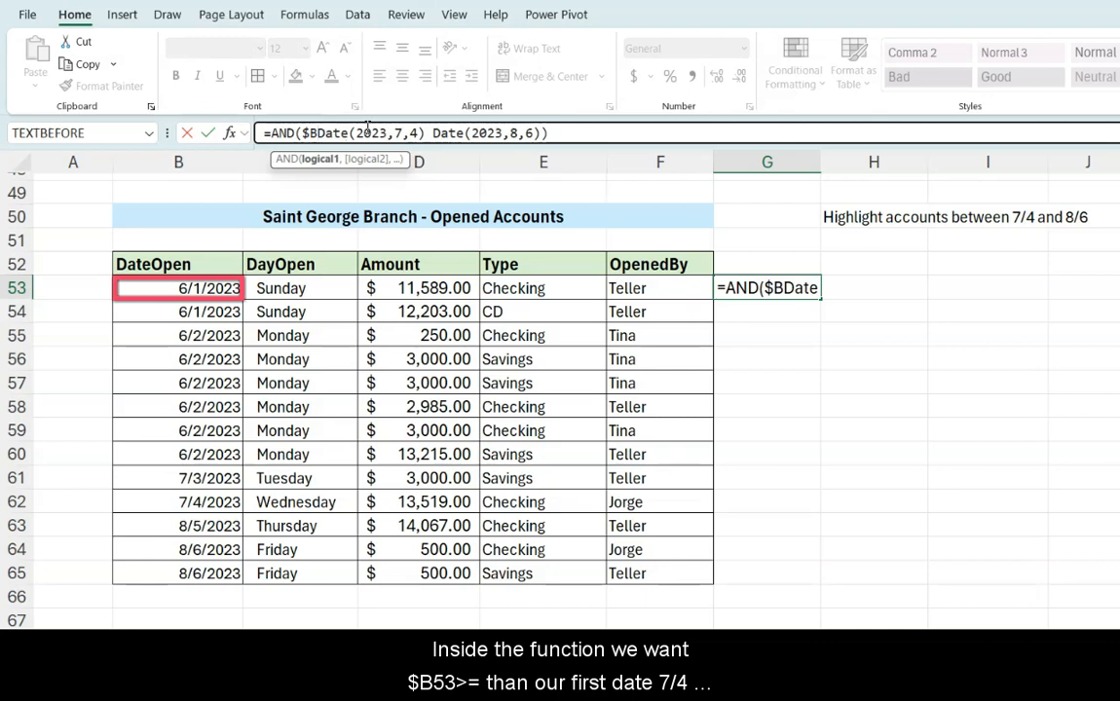
pyautogui.write('53>=')
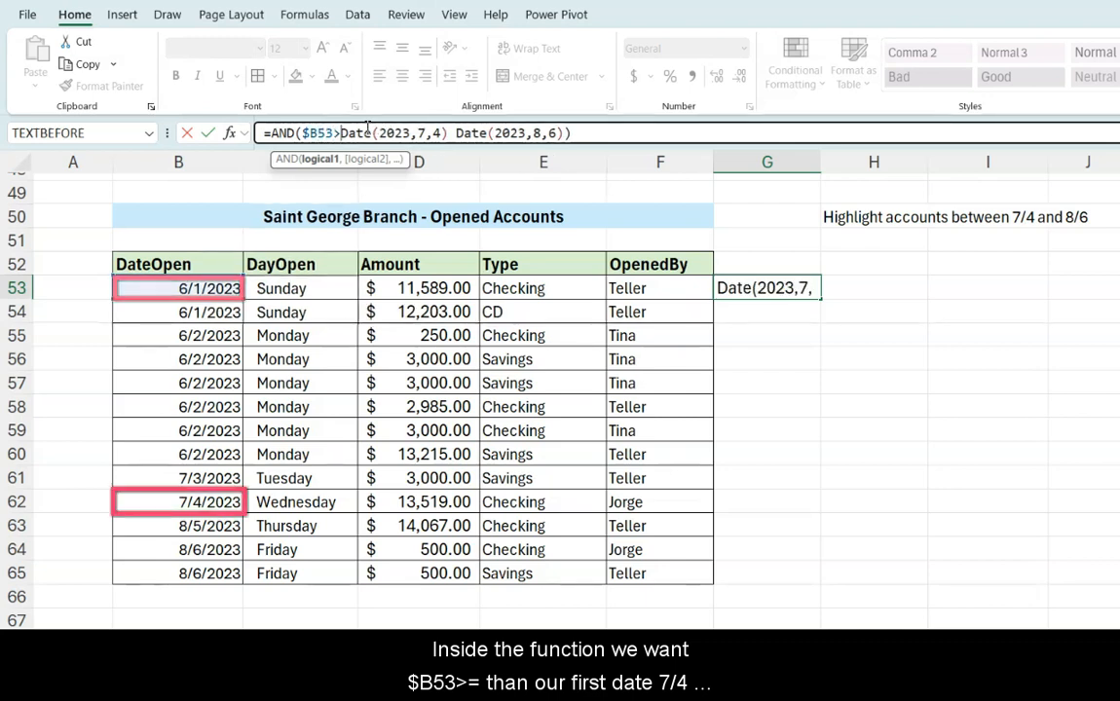
# Add $B53<=Date(2023,8,6) as the second AND condition in G53 and enter the formula
pyautogui.click(456, 133)
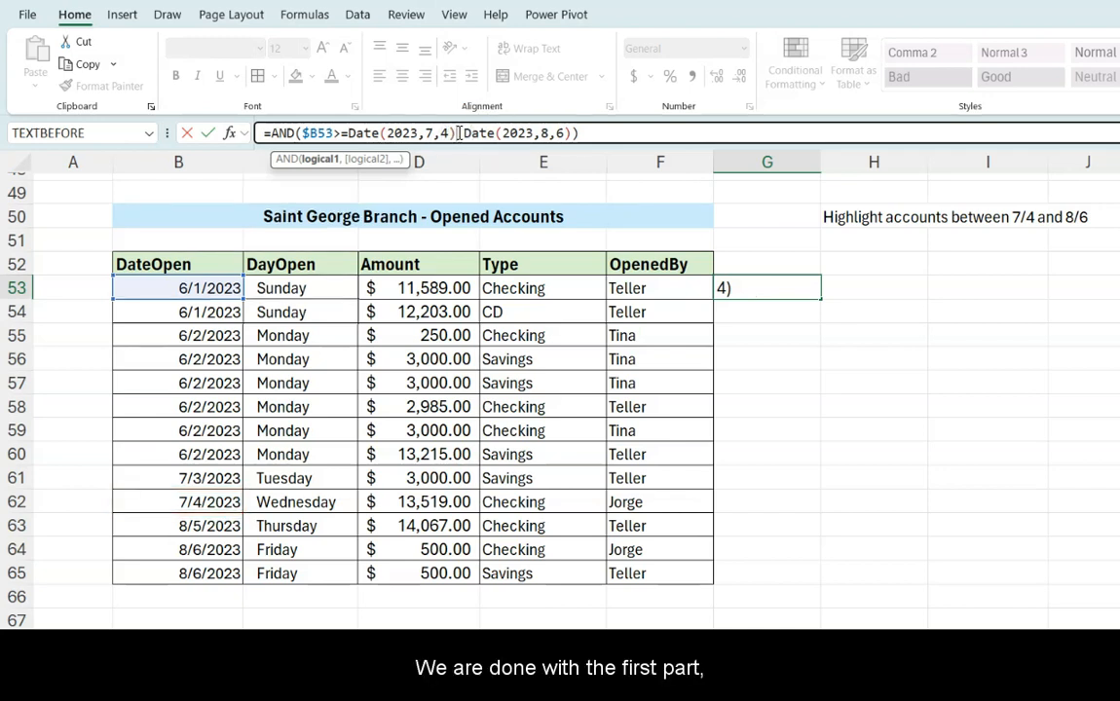
pyautogui.write(', ')
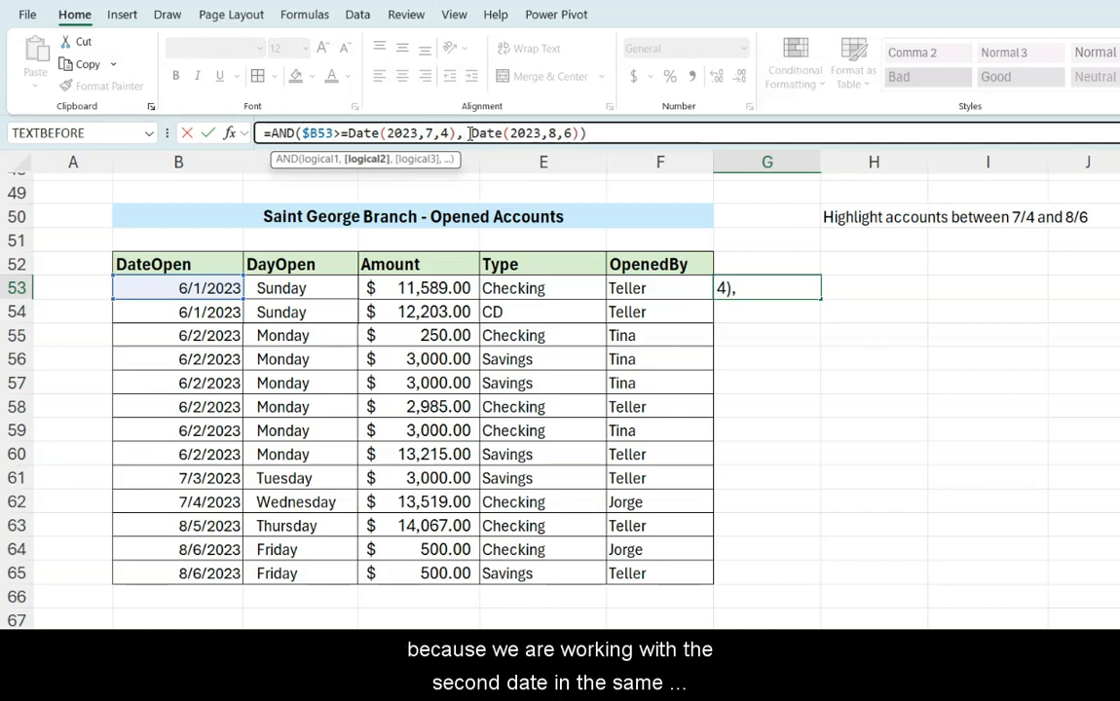
pyautogui.write('$b53')
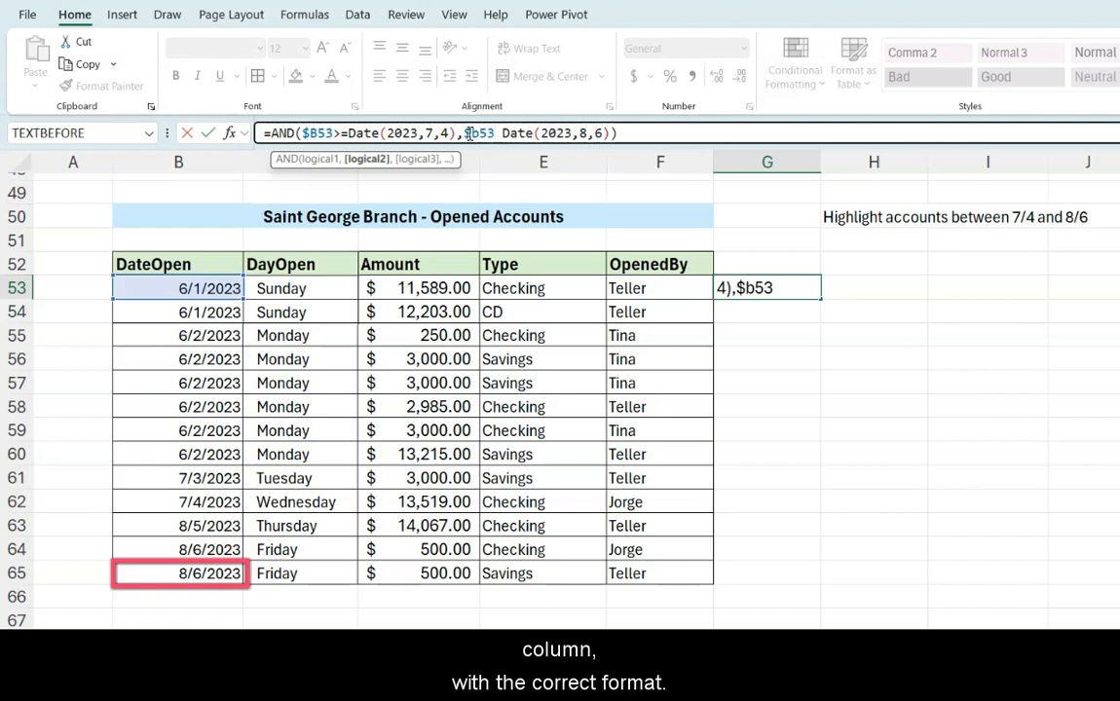
pyautogui.click(500, 134)
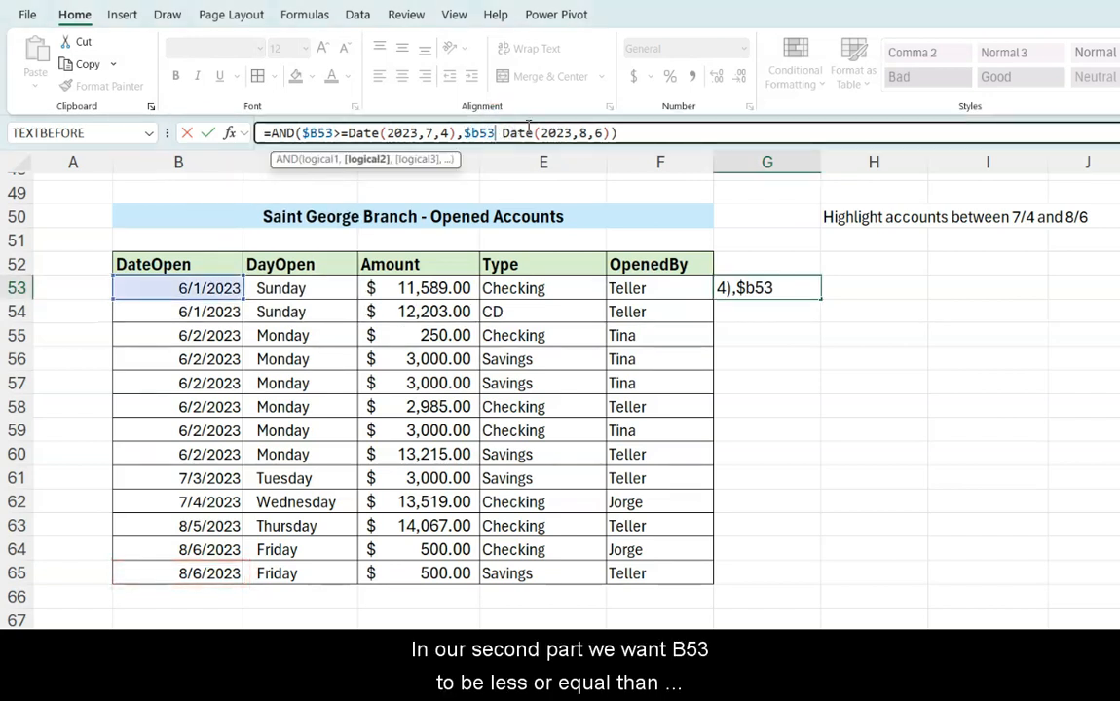
pyautogui.write('<')
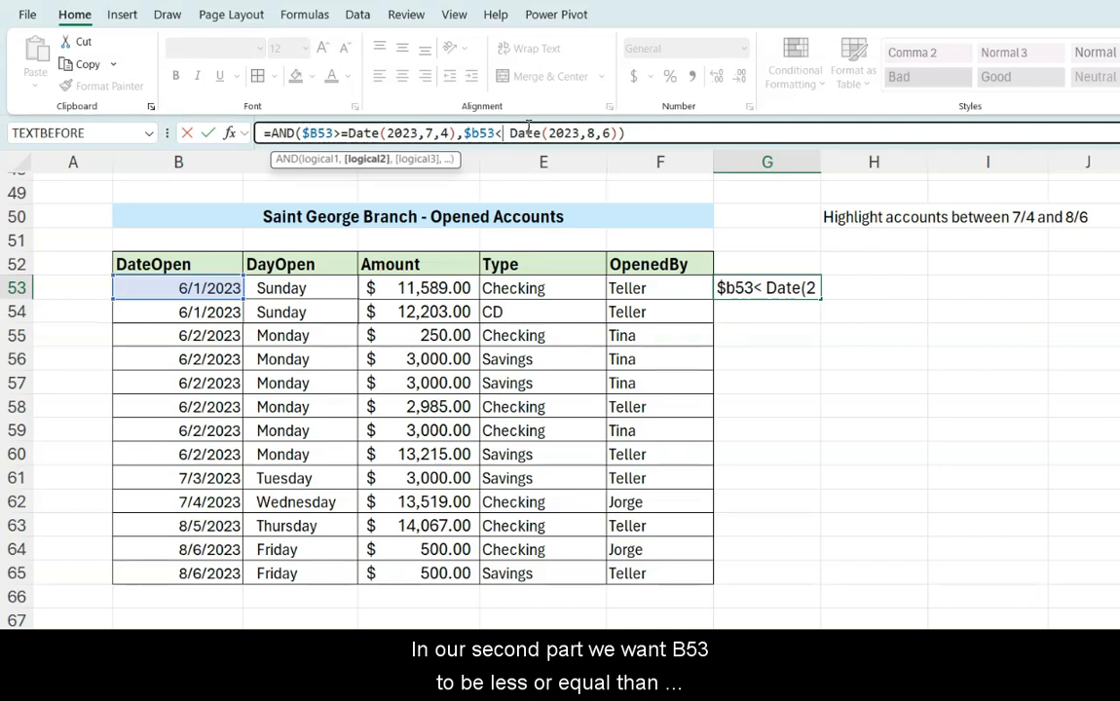
pyautogui.write('=')
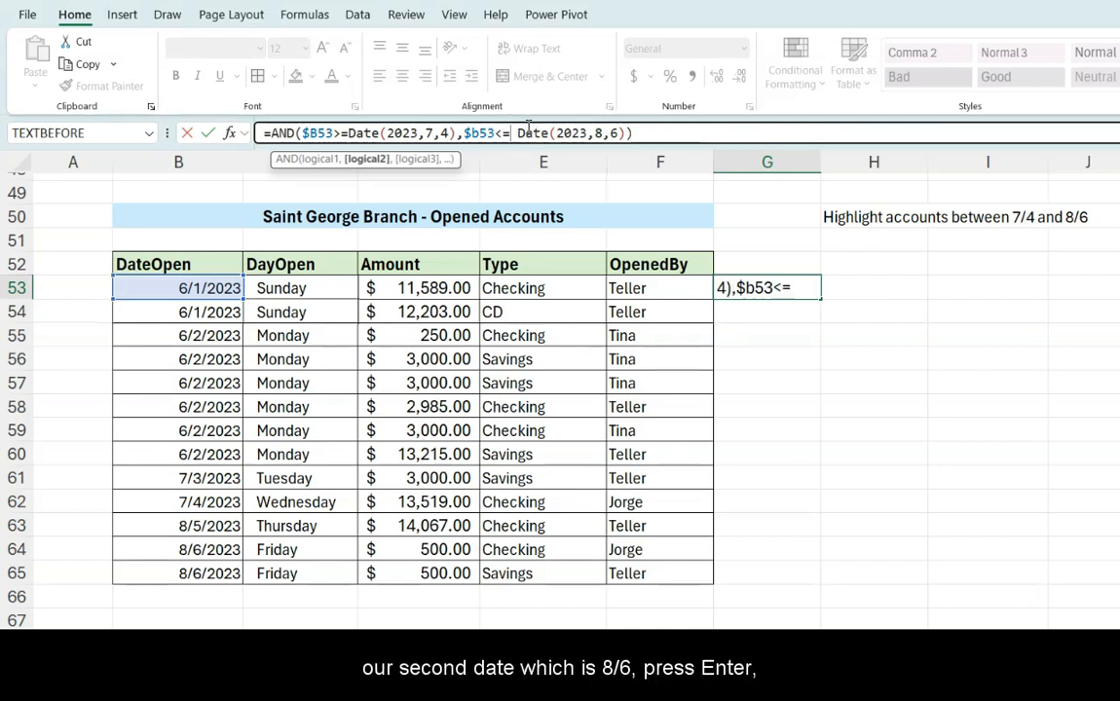
pyautogui.press('Delete')
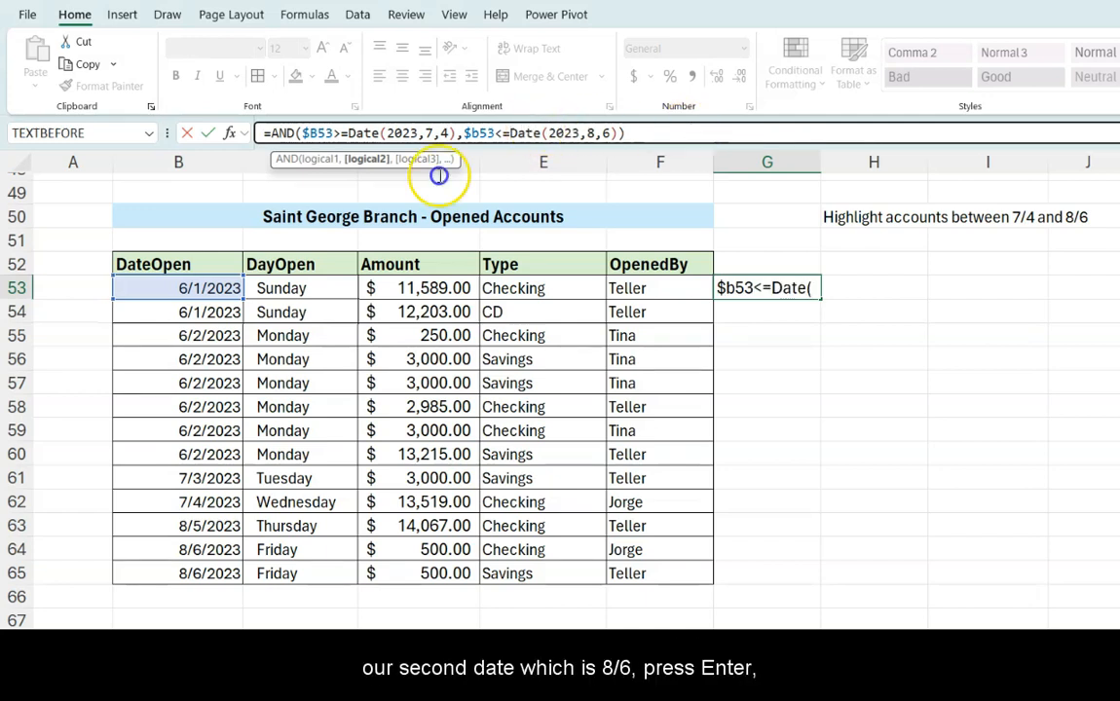
pyautogui.click(687, 130)
pyautogui.press('Return')
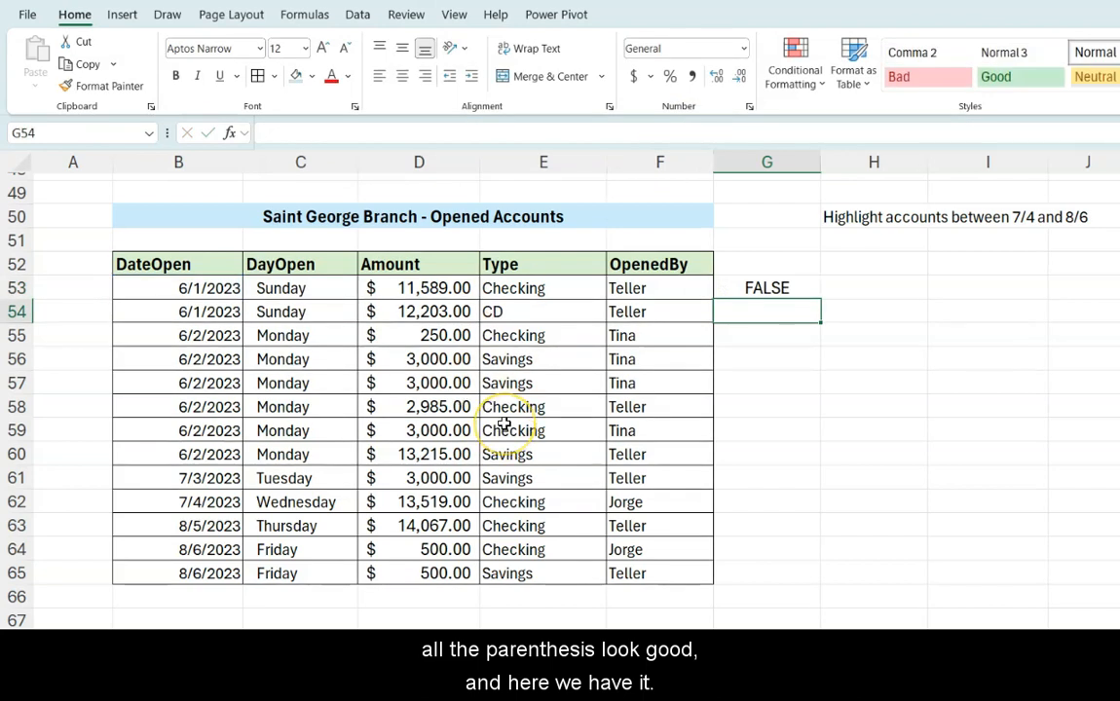
# Fill the AND formula from G53 down to G65 and check its results against the dates in rows 62 to 65
pyautogui.click(806, 288)
pyautogui.moveTo(823, 298); pyautogui.dragTo(787, 584)
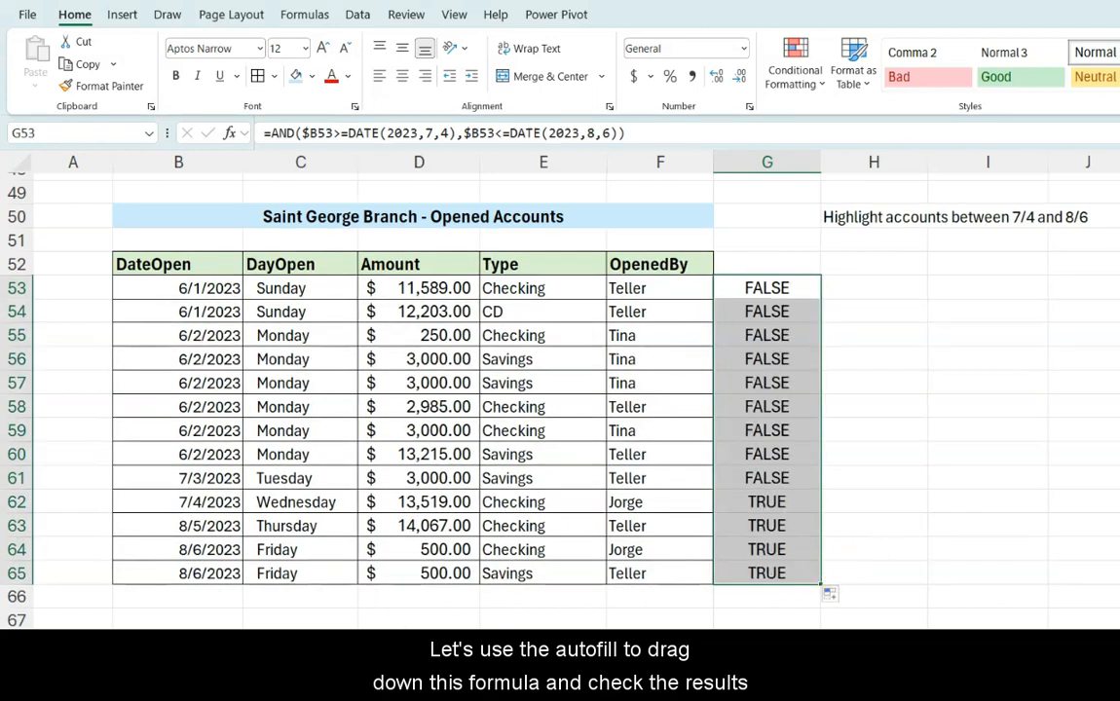
pyautogui.click(745, 503)
pyautogui.moveTo(190, 503); pyautogui.dragTo(742, 570)
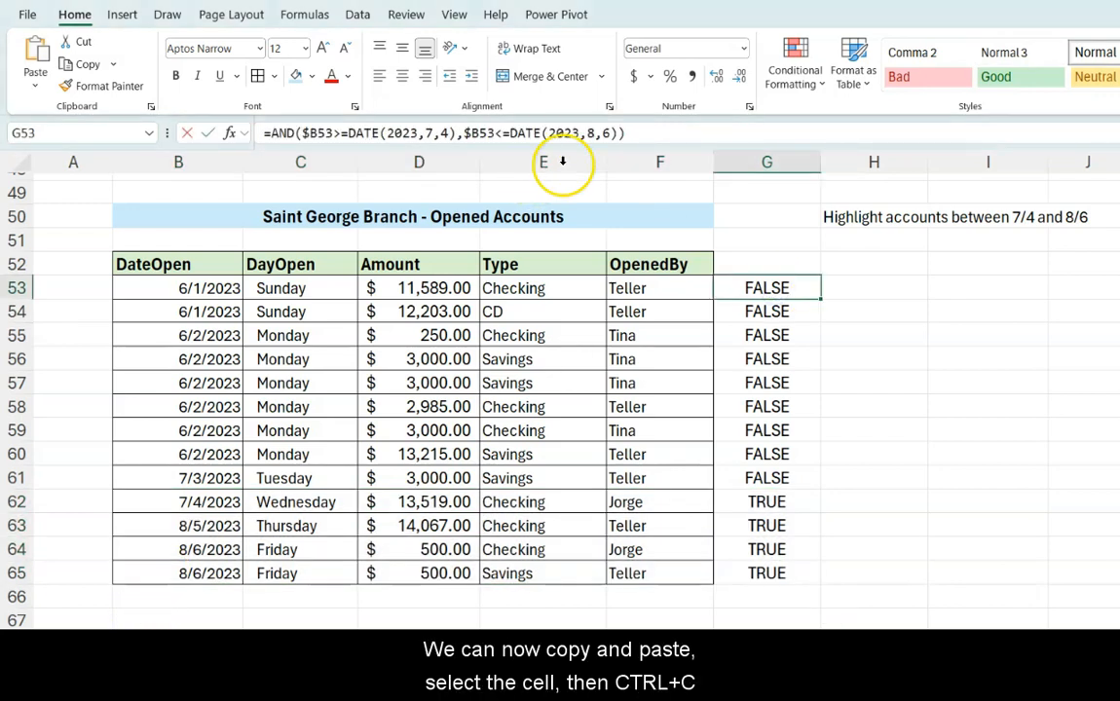
# Copy the full AND formula text from G53 and leave the cell unchanged
pyautogui.click(670, 134)
pyautogui.moveTo(670, 134); pyautogui.dragTo(256, 133)
pyautogui.hotkey('ctrl', 'c')
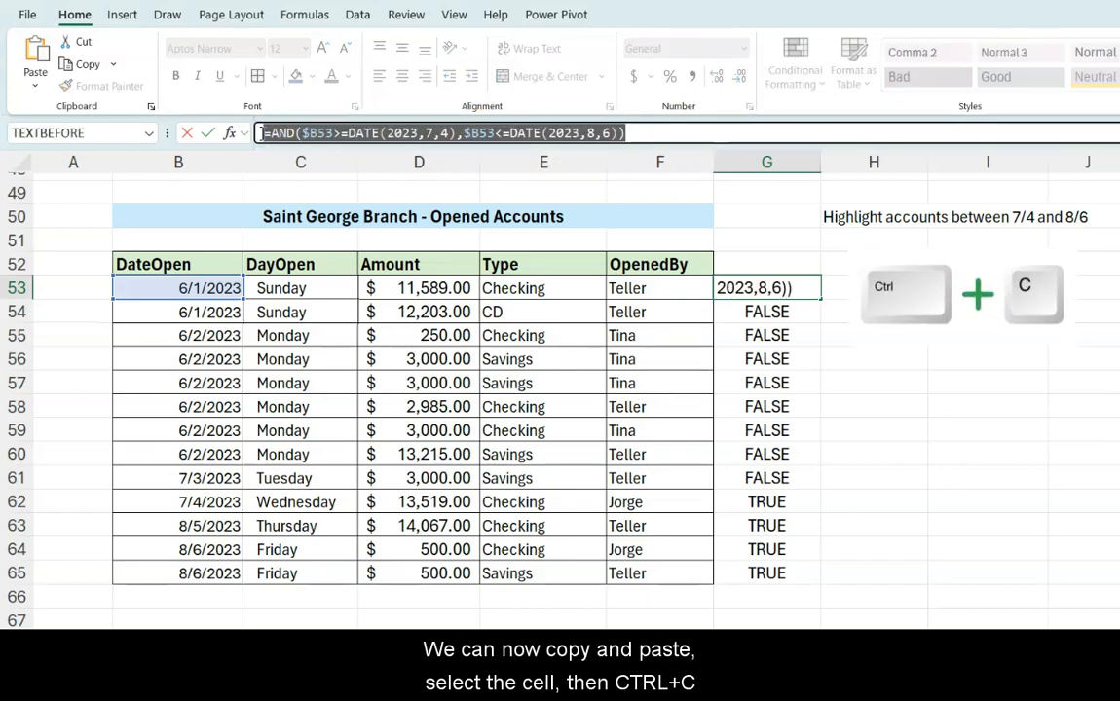
pyautogui.press('Escape')
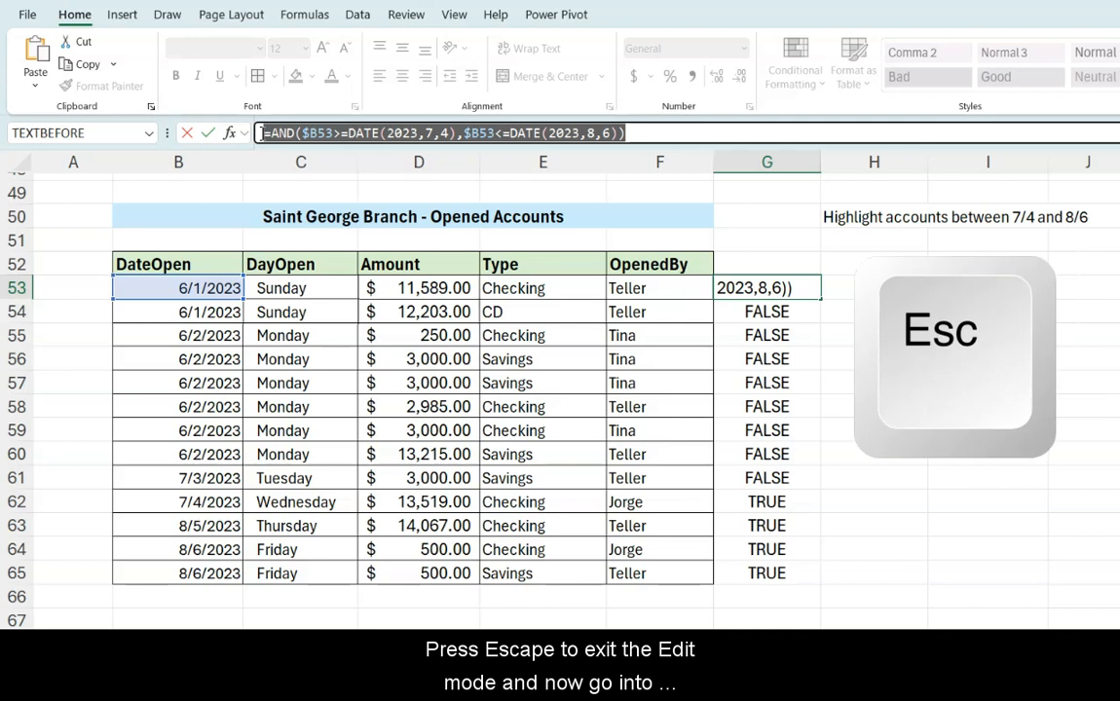
pyautogui.press('Escape')
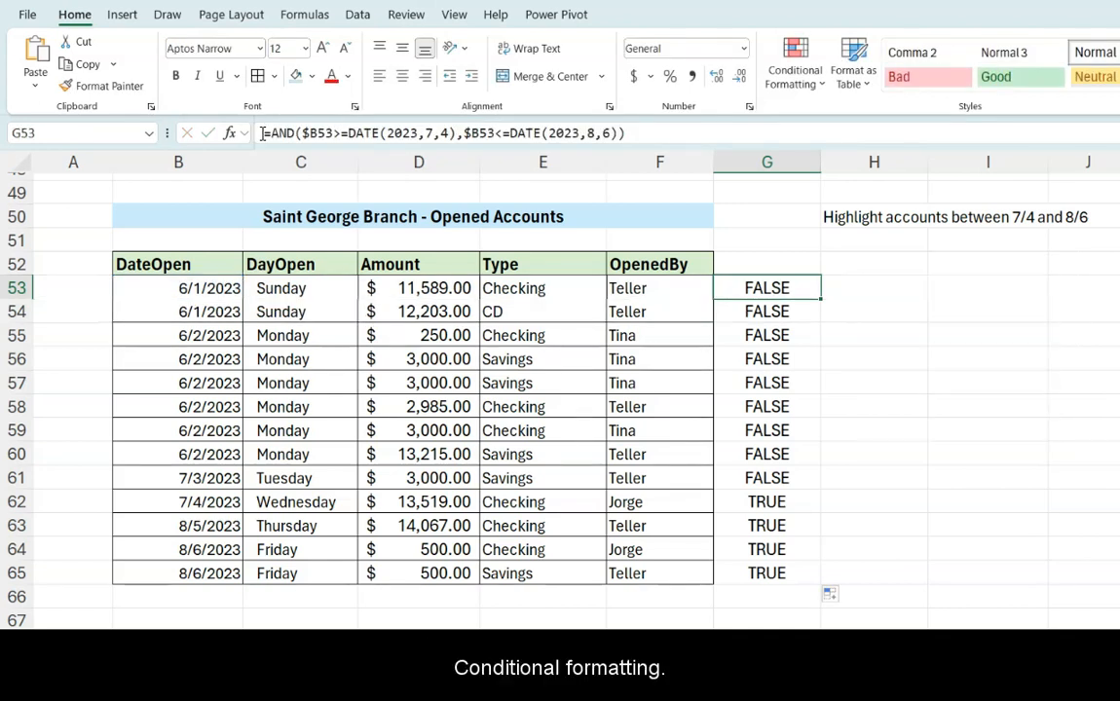
# Start a new formula-based conditional formatting rule using the copied =AND($B53>=DATE(2023,7,4),$B53<=DATE(2023,8,6))
pyautogui.click(794, 76)
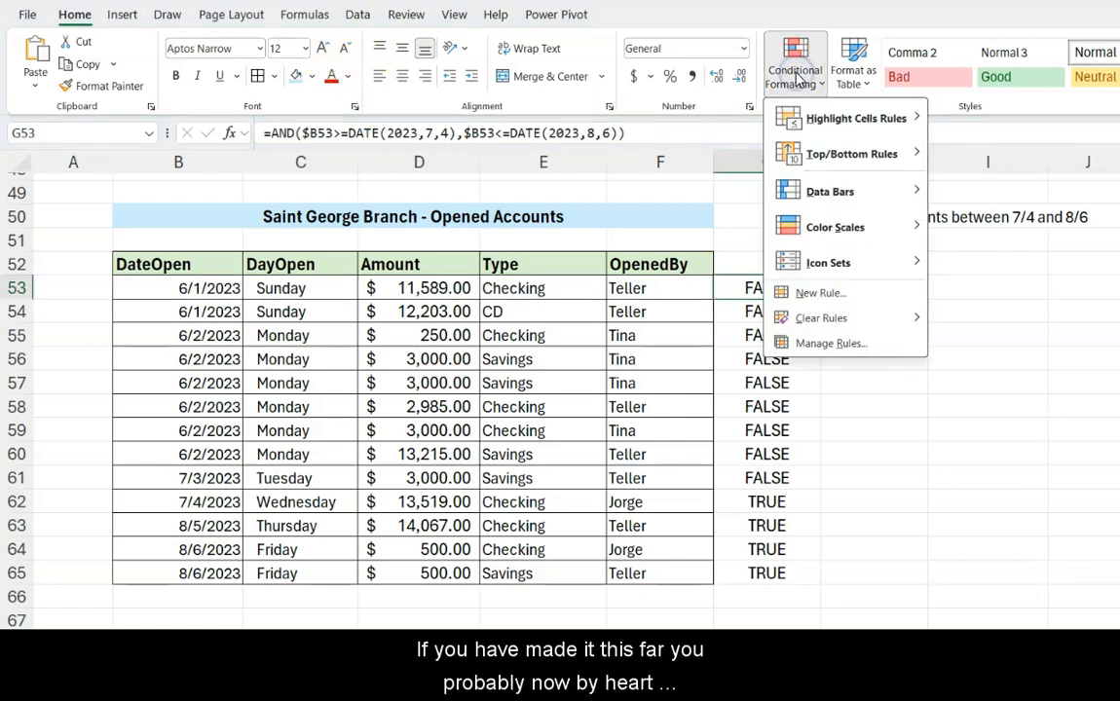
pyautogui.click(816, 292)
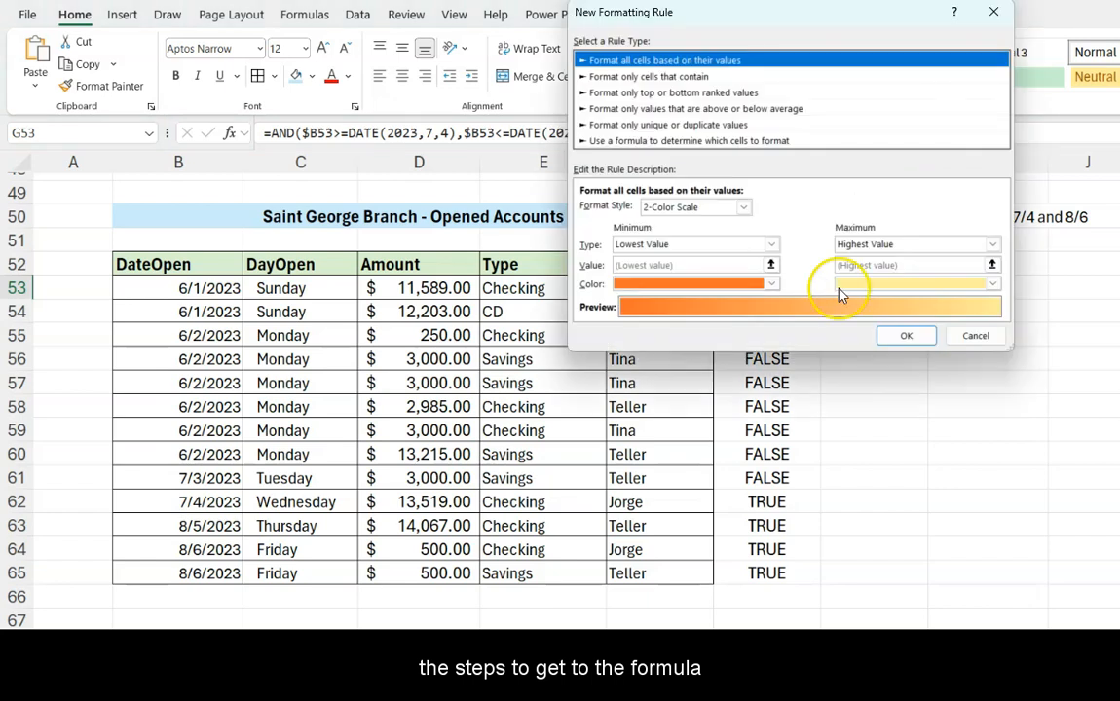
pyautogui.click(604, 140)
pyautogui.click(679, 211)
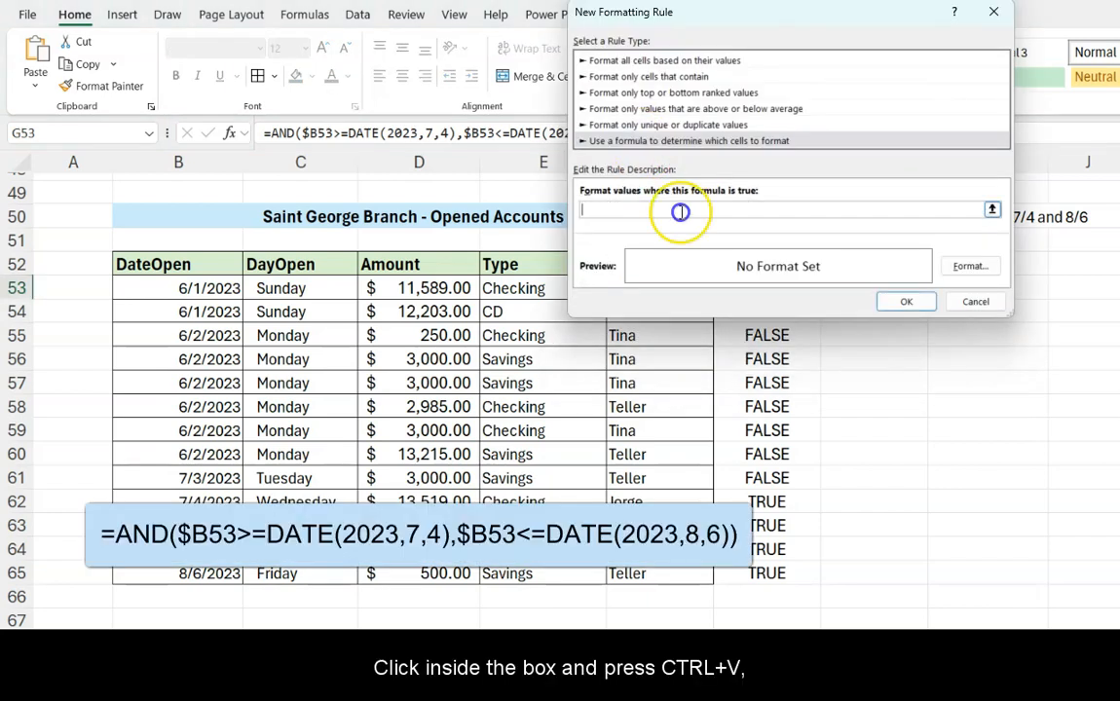
pyautogui.hotkey('ctrl', 'v')
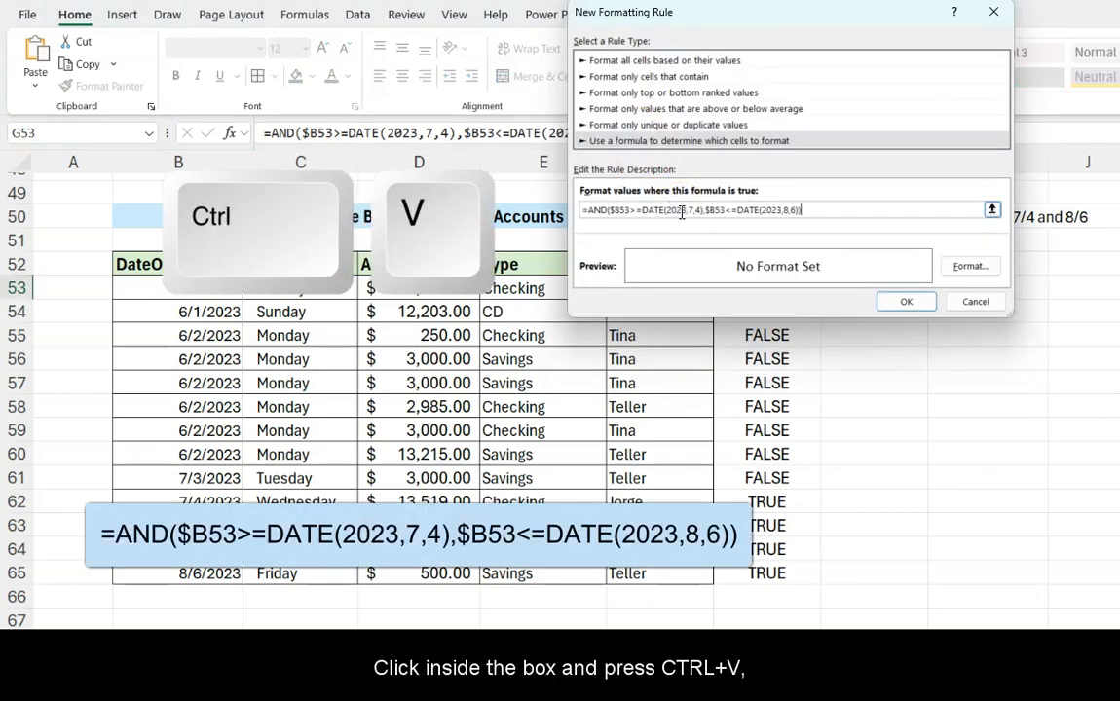
# Give the date-range rule a green fill, then create and apply it
pyautogui.click(967, 263)
pyautogui.click(665, 168)
pyautogui.click(892, 411)
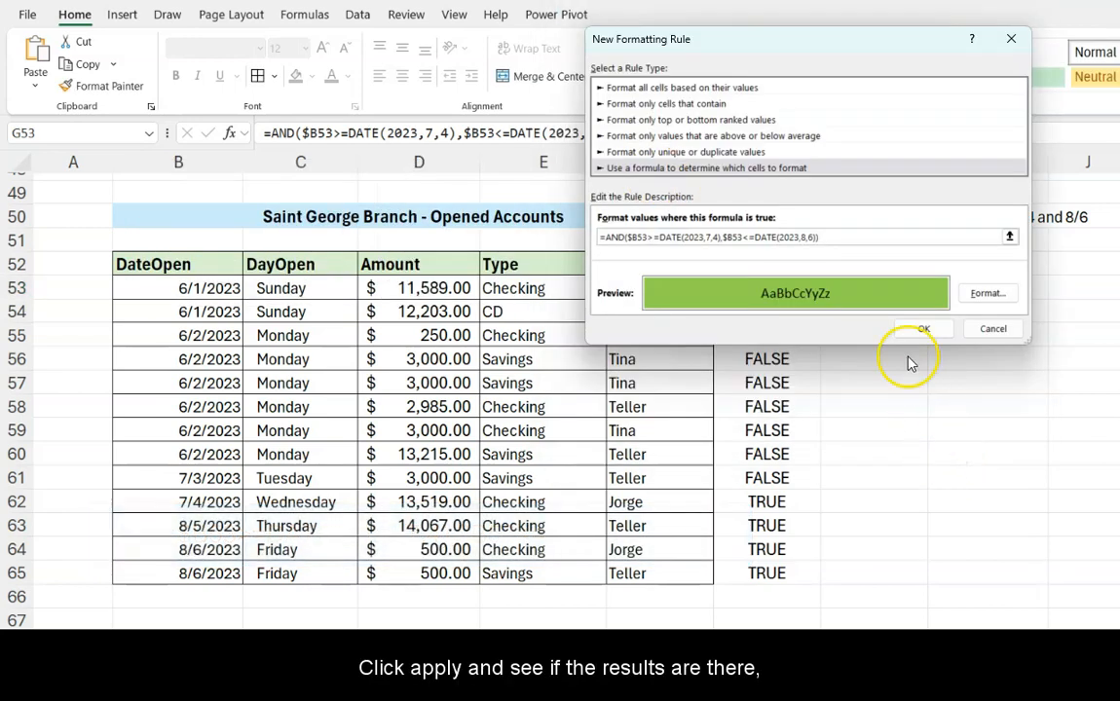
pyautogui.click(919, 329)
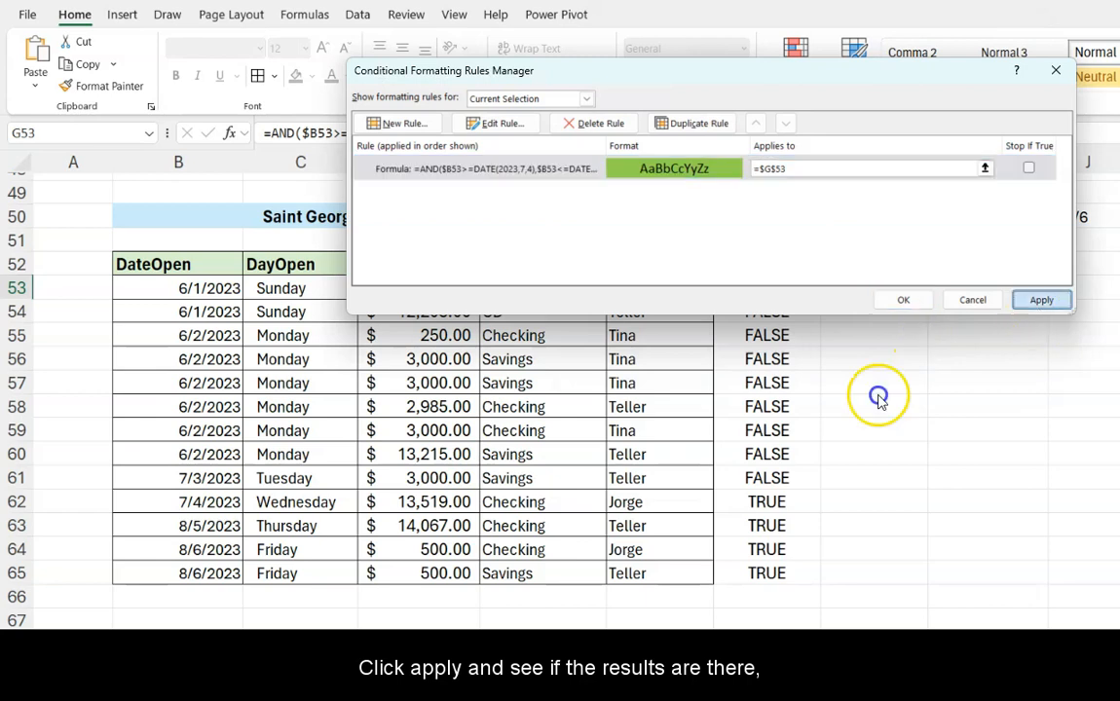
pyautogui.click(1040, 302)
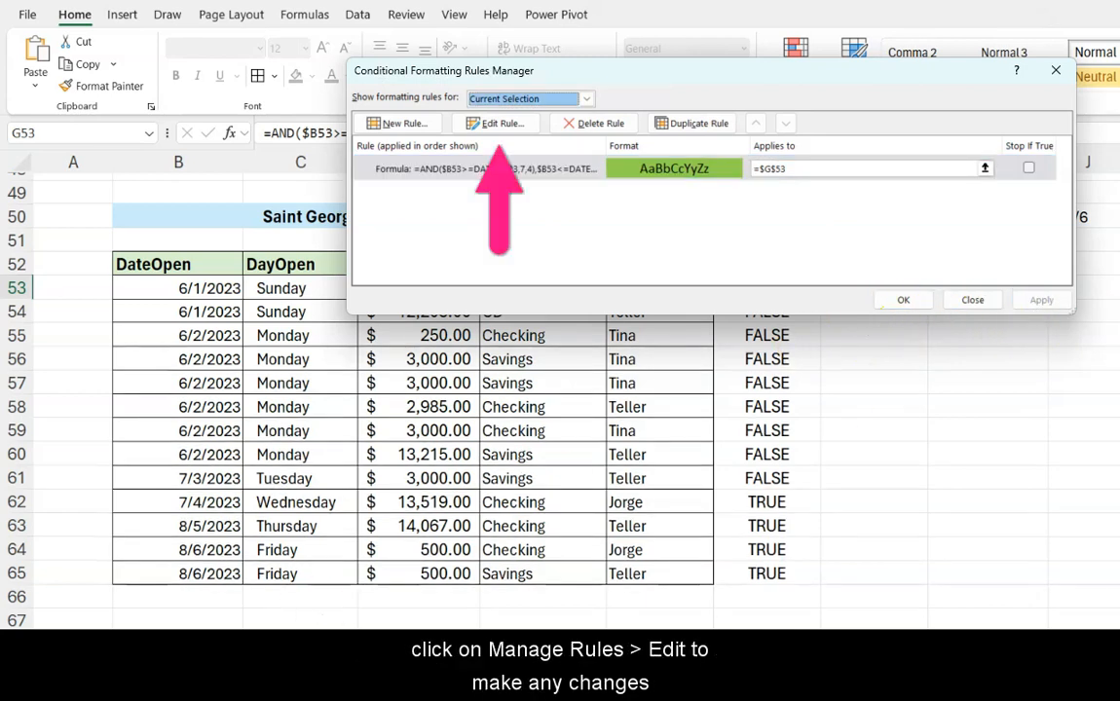
# Change the green date rule's range to $B$53:$F$65, apply it and close the rules manager
pyautogui.click(985, 168)
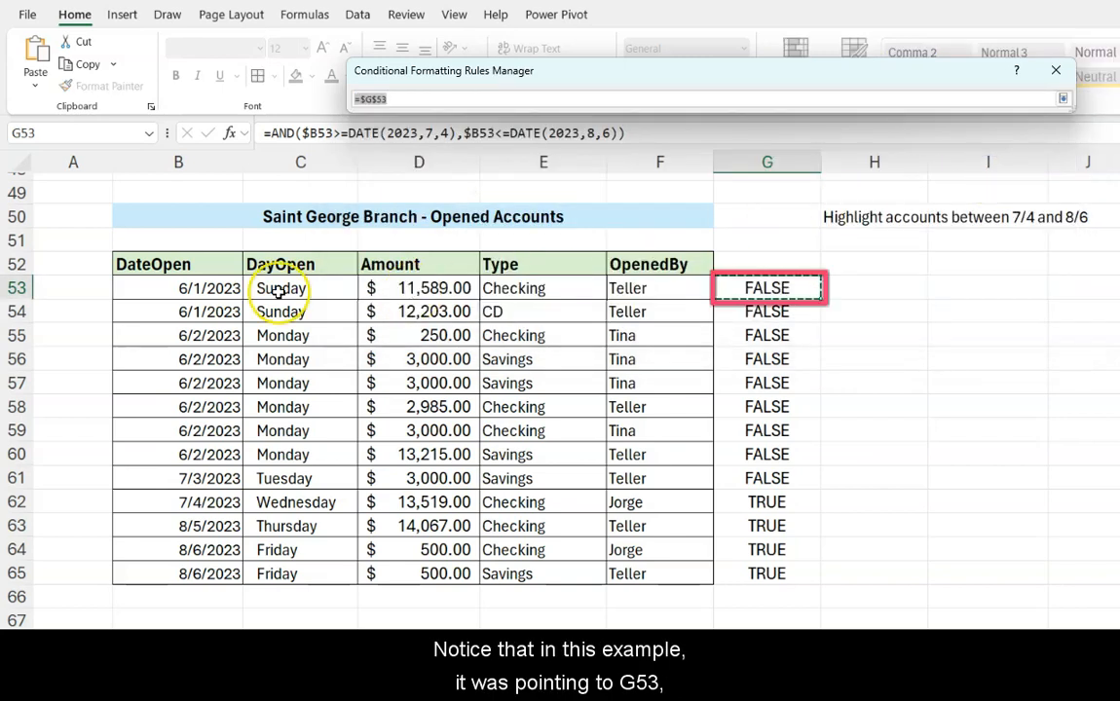
pyautogui.moveTo(176, 285); pyautogui.dragTo(645, 571)
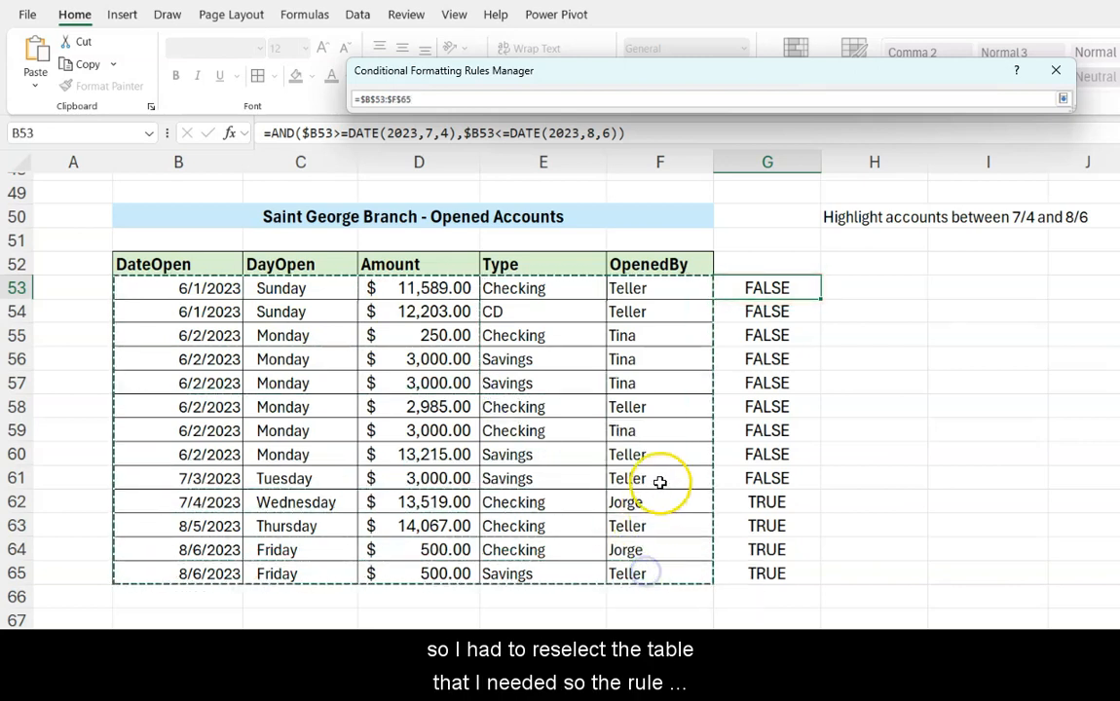
pyautogui.press('Return')
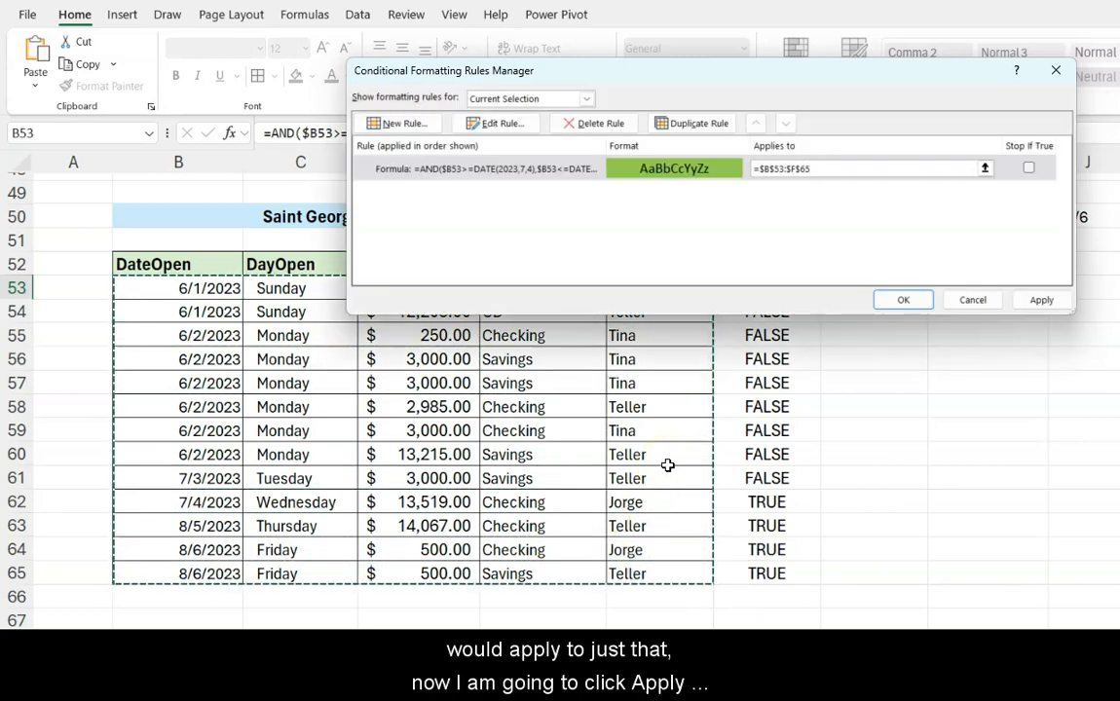
pyautogui.click(1038, 300)
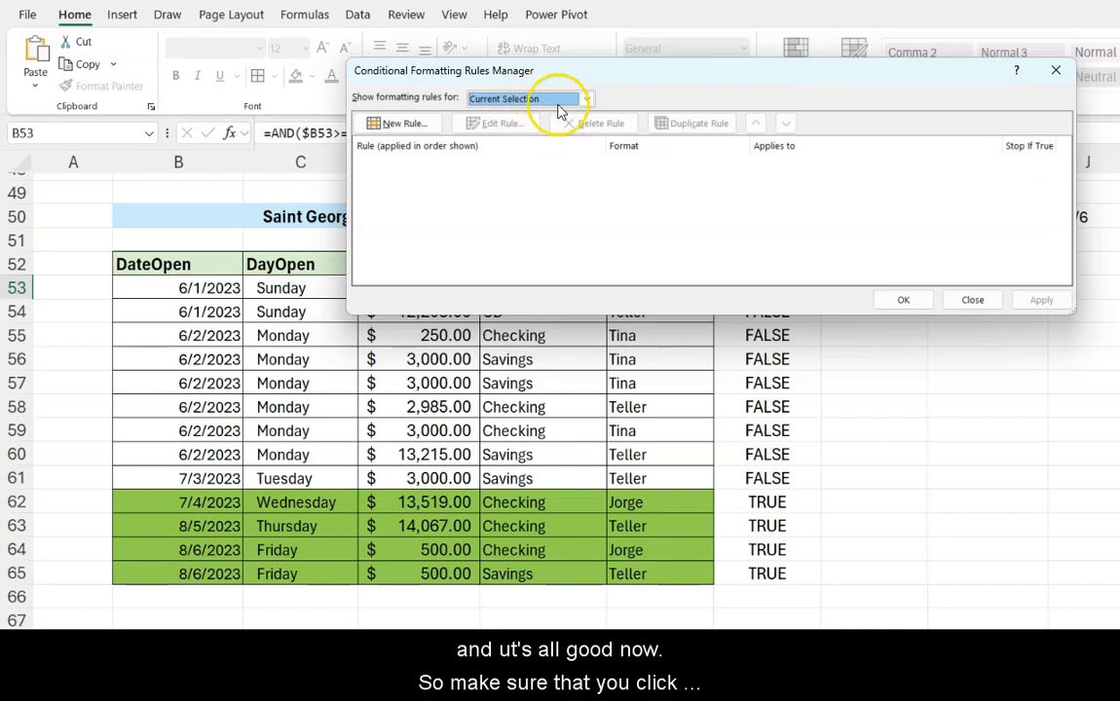
pyautogui.click(904, 302)
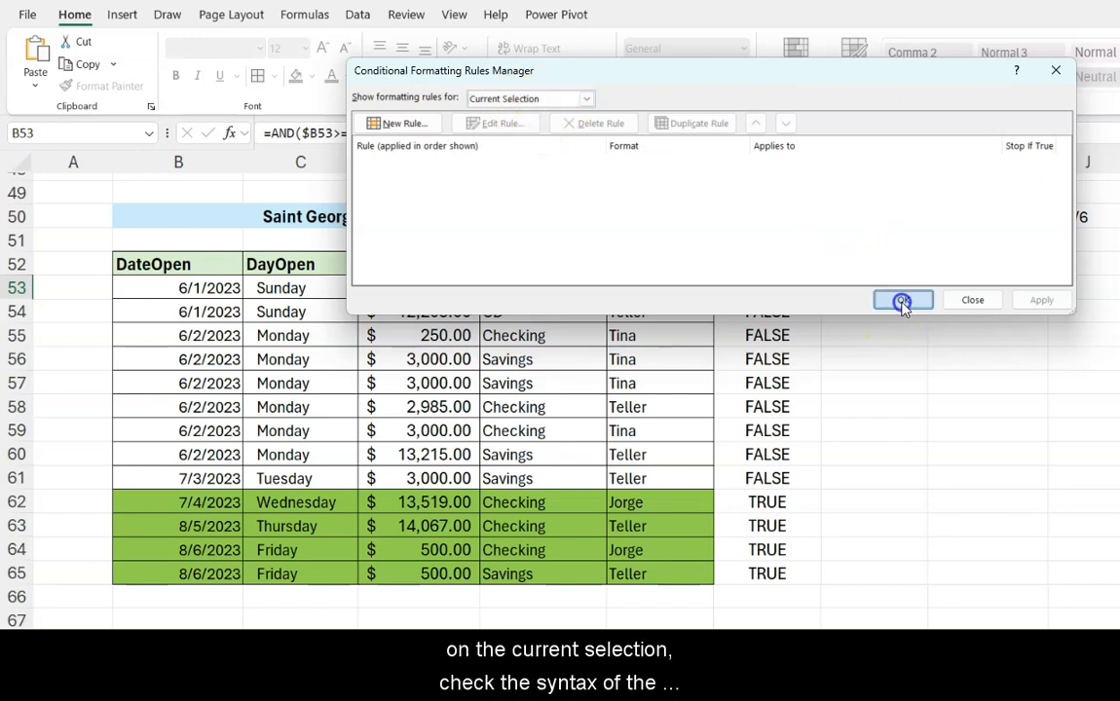